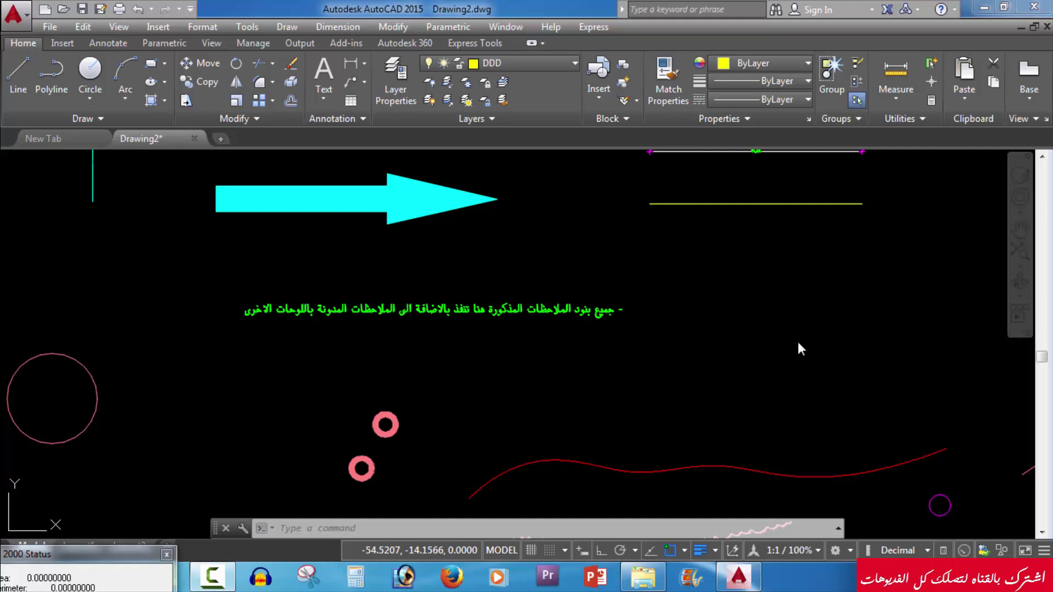
# Expand the Modify panel and show the Draw Order options, Bring to Front through Send Hatches to Back.
pyautogui.click(245, 116)
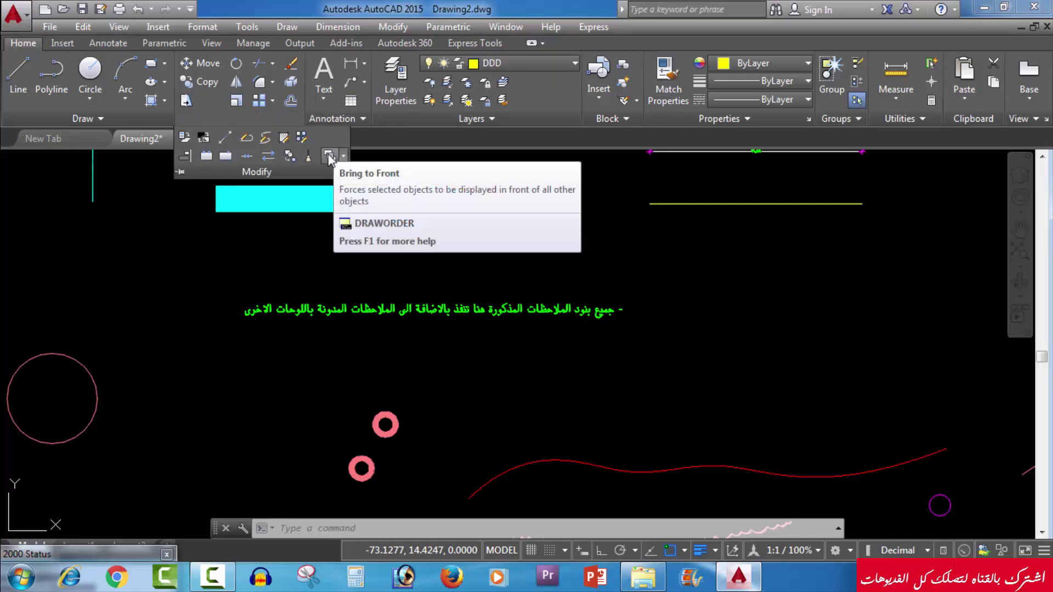
pyautogui.moveTo(329, 155)
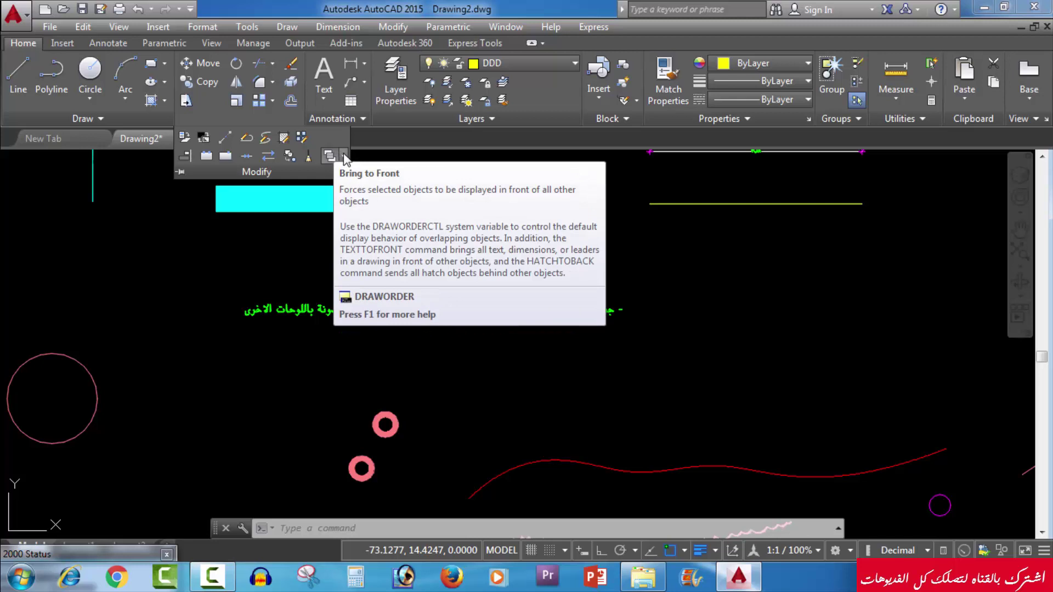
pyautogui.click(344, 156)
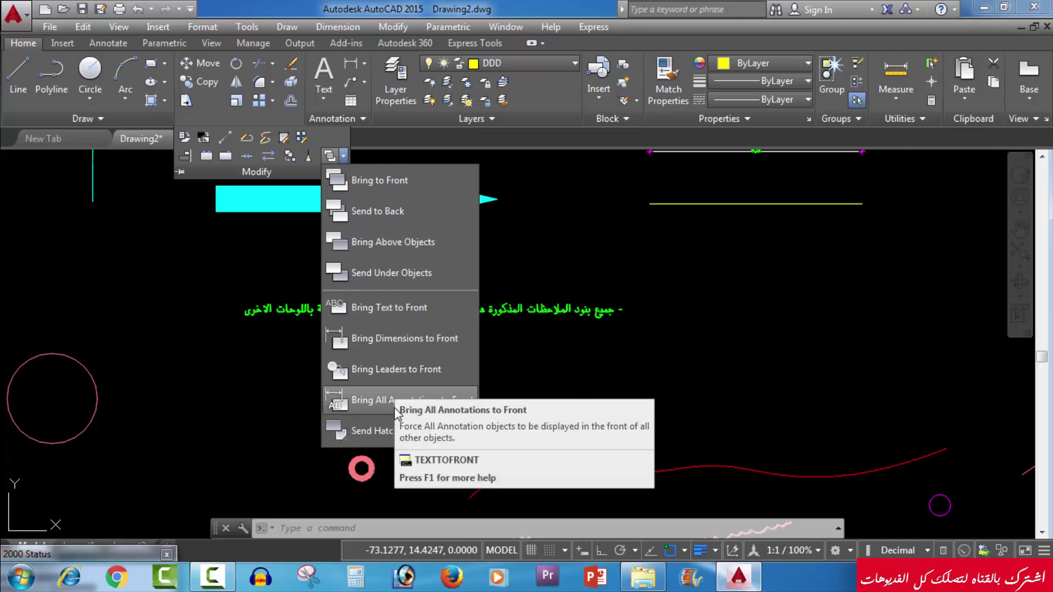
# Close the draw-order list, try selecting the cyan arrow, then cancel that selection.
pyautogui.click(590, 249)
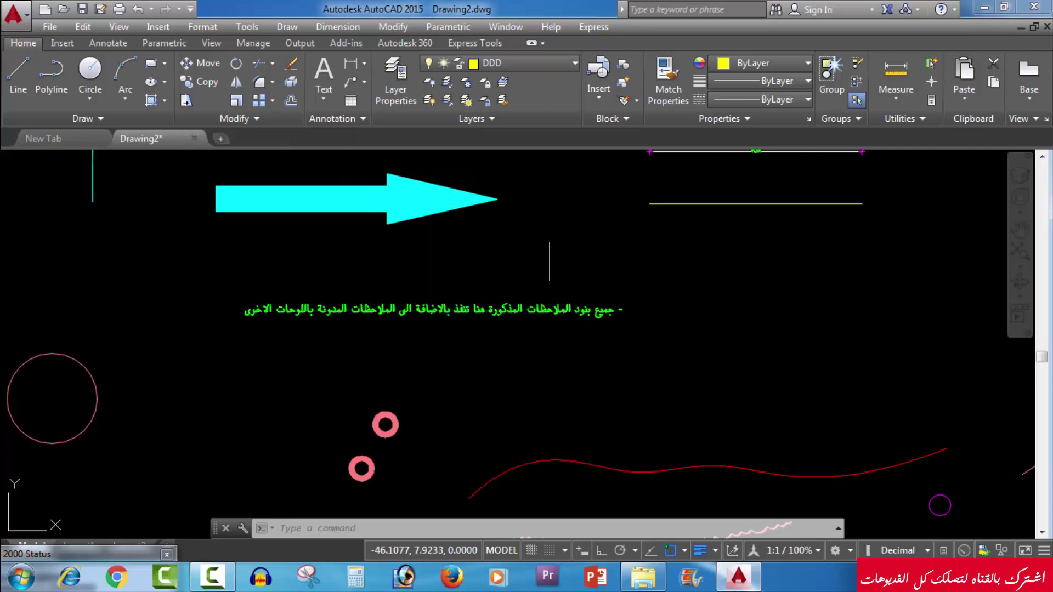
pyautogui.rightClick(550, 240)
pyautogui.click(518, 230)
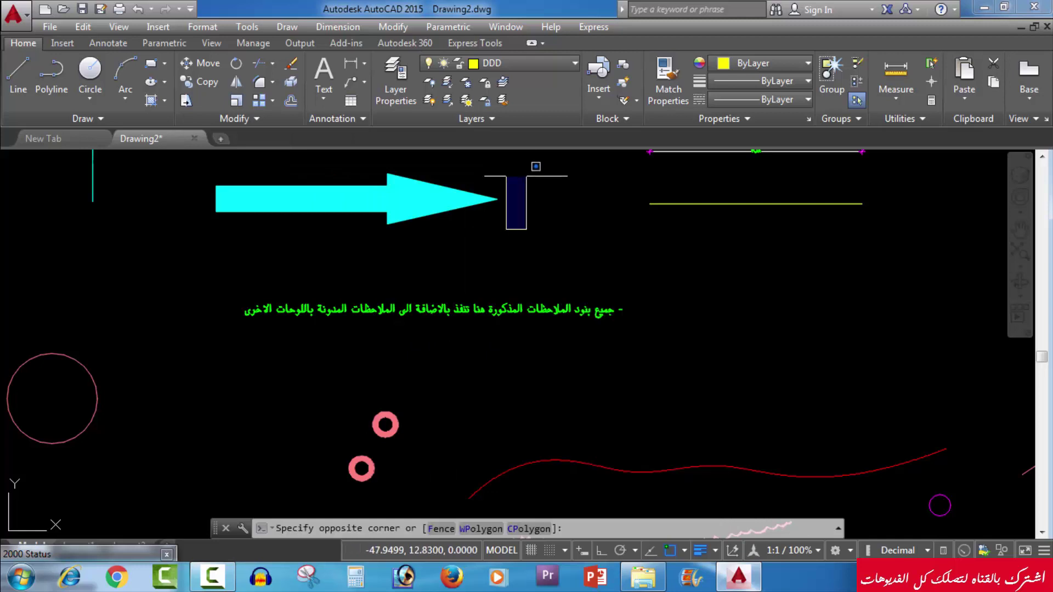
pyautogui.click(473, 188)
pyautogui.rightClick(458, 159)
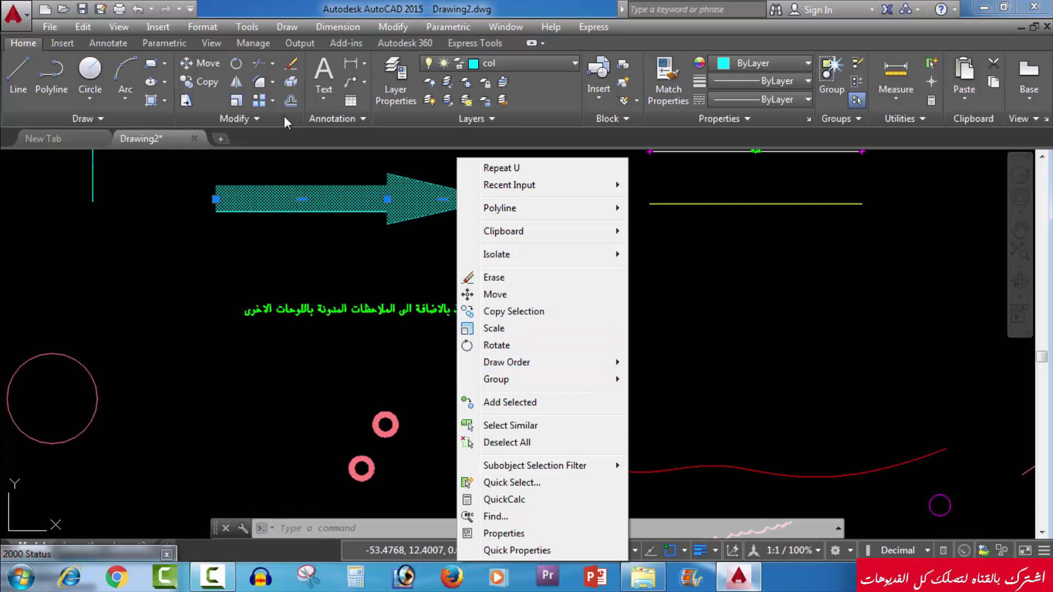
pyautogui.click(240, 236)
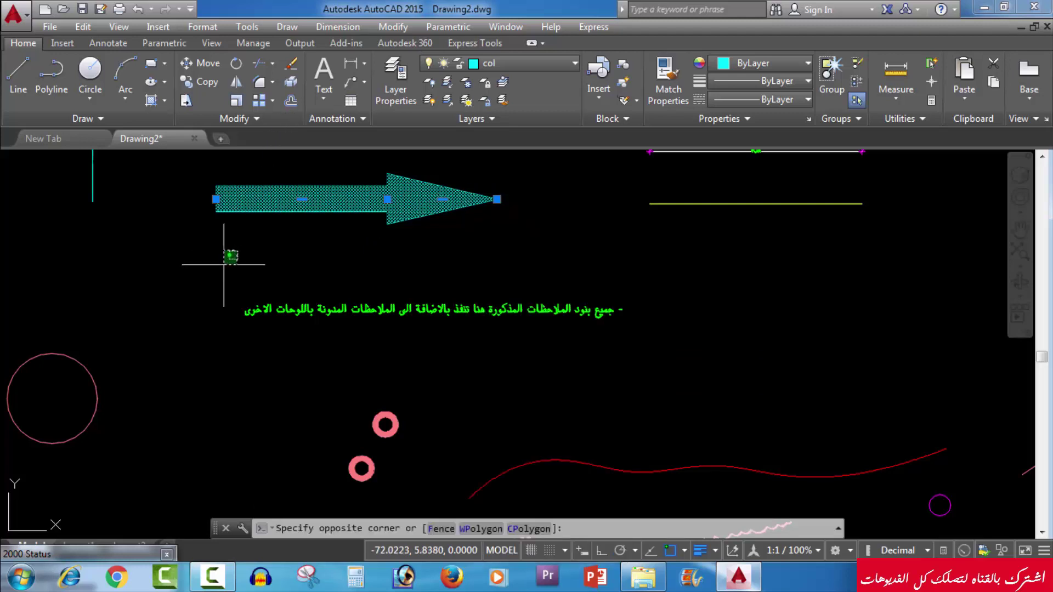
pyautogui.press('Escape')
pyautogui.press('Escape')
# Window-select the upper pink donut and start the Move command with M.
pyautogui.scroll(-2, 276, 235)
pyautogui.scroll(2, 359, 362)
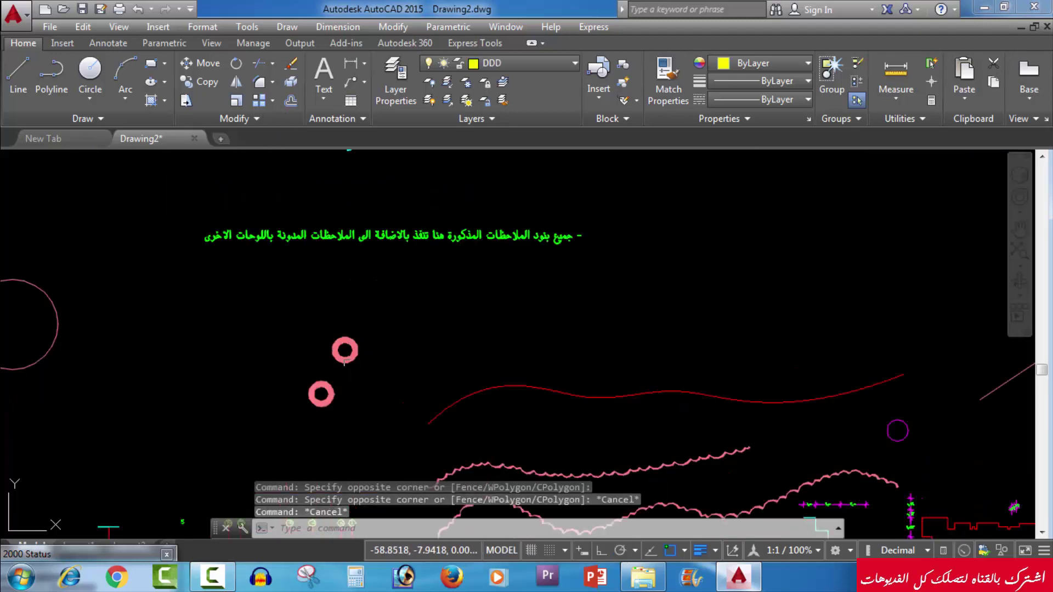
pyautogui.scroll(-2, 384, 340)
pyautogui.scroll(-1, 384, 346)
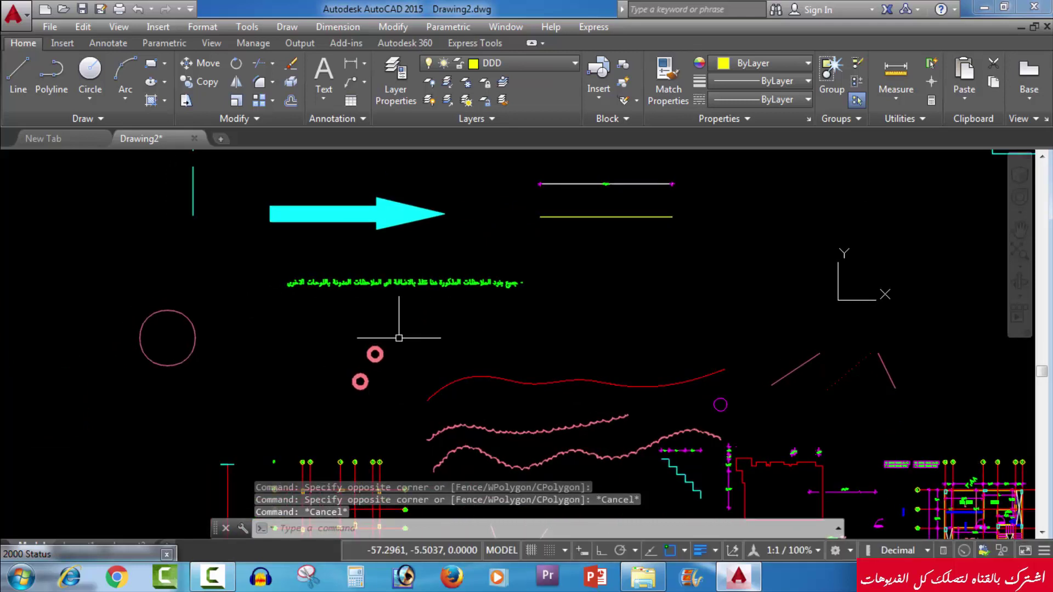
pyautogui.click(400, 339)
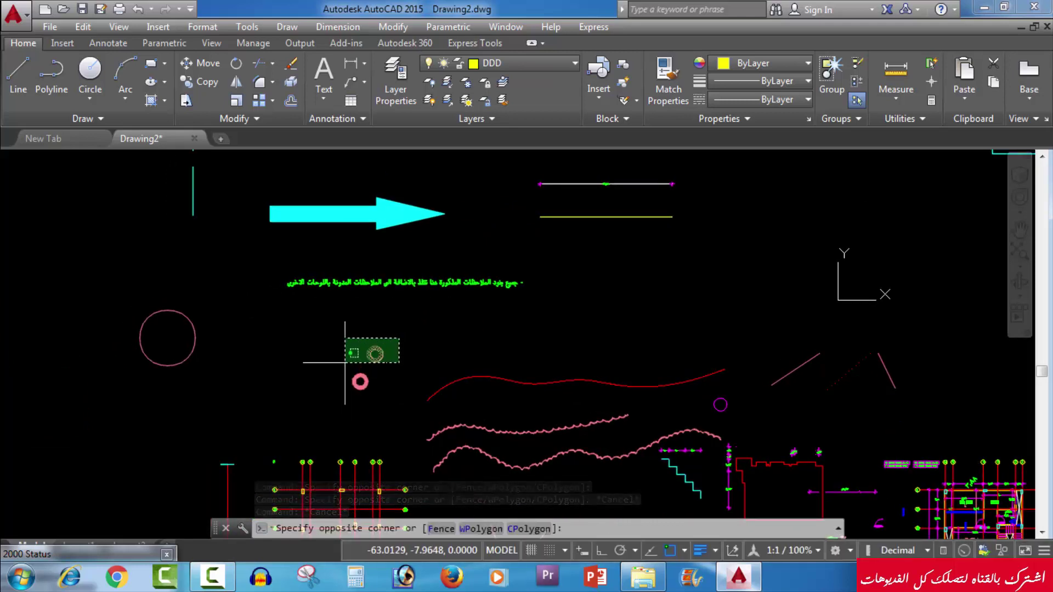
pyautogui.click(350, 362)
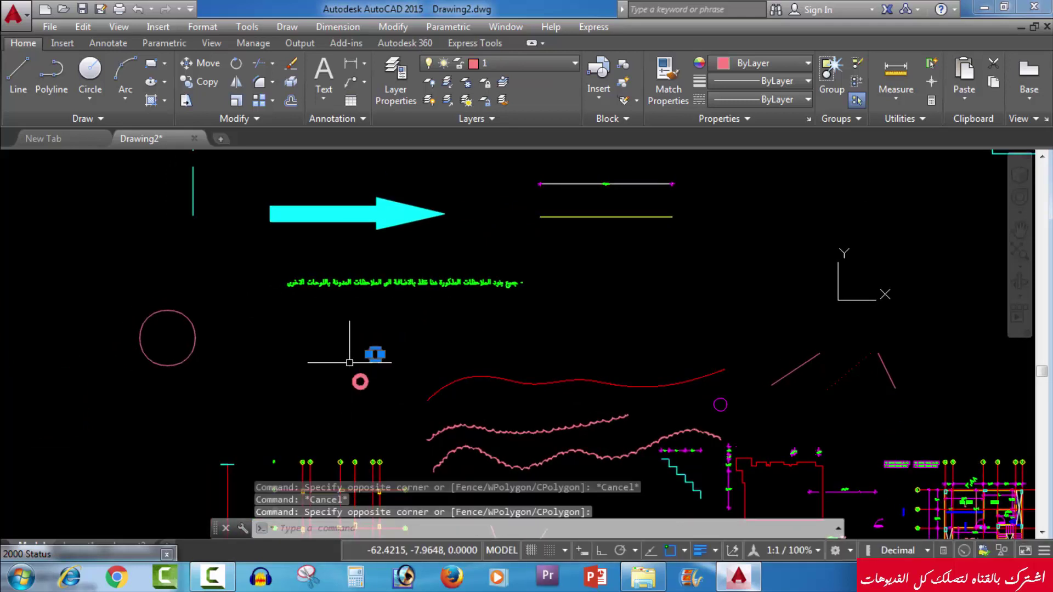
pyautogui.write('m')
pyautogui.press('Return')
pyautogui.scroll(2, 384, 354)
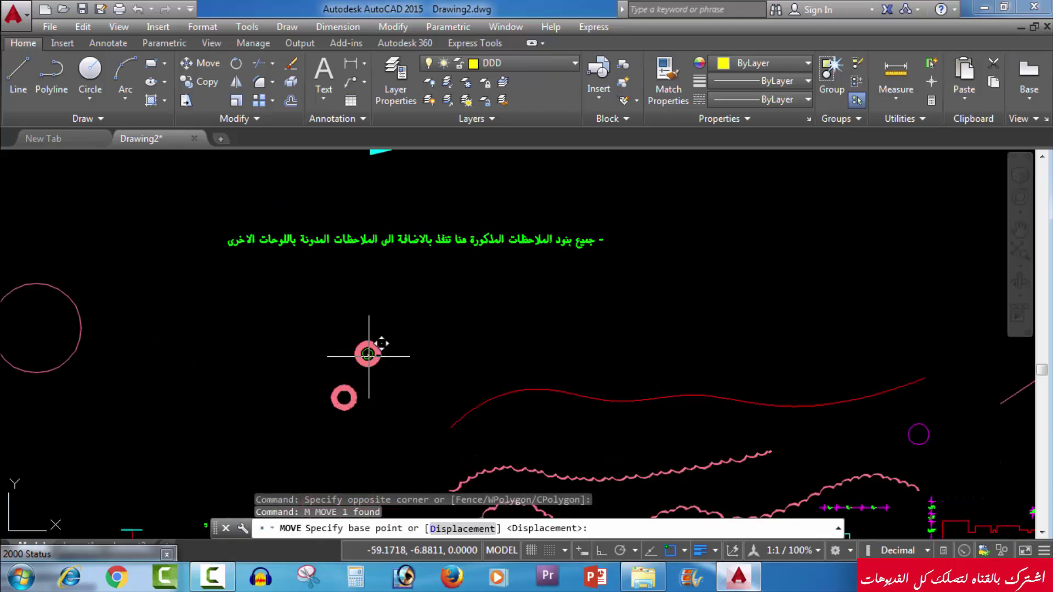
# Move the pink donut from its centre onto the cyan arrow, then recentre the view.
pyautogui.click(369, 356)
pyautogui.moveTo(435, 298); pyautogui.dragTo(436, 424, button='middle')
pyautogui.scroll(2, 412, 258)
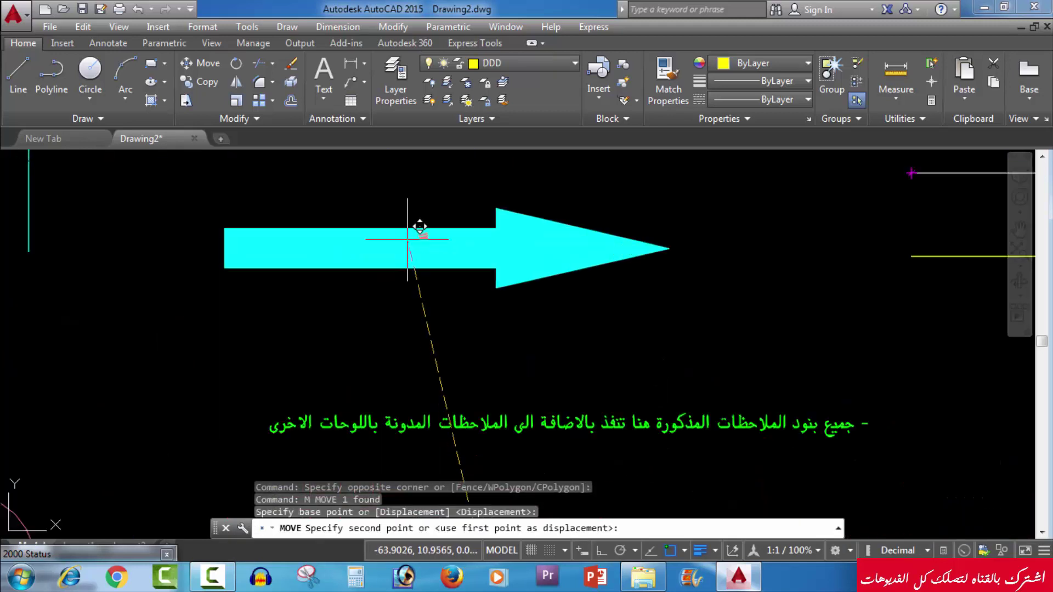
pyautogui.click(522, 235)
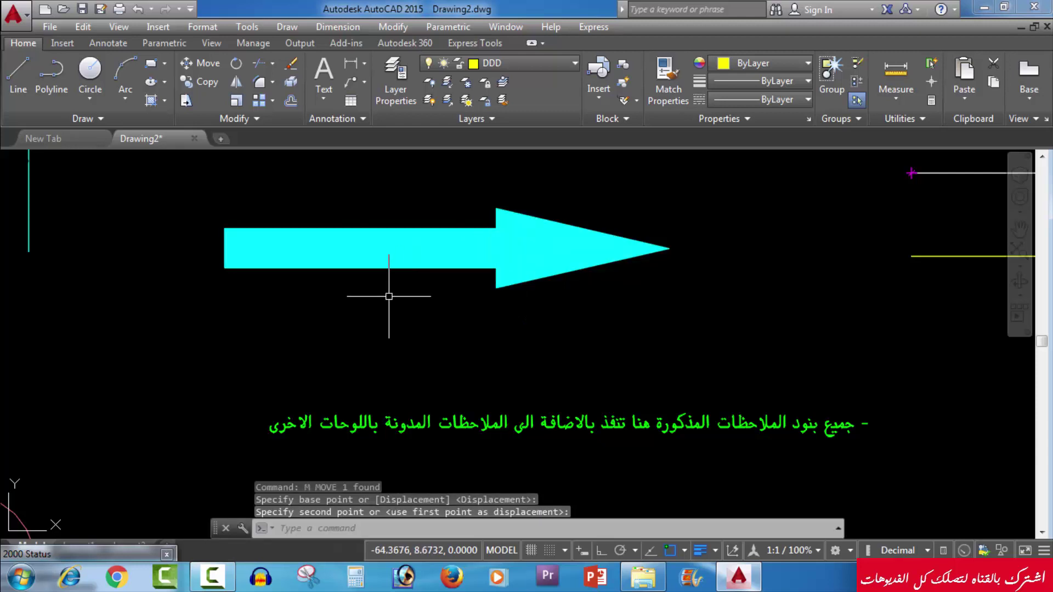
pyautogui.moveTo(414, 306); pyautogui.dragTo(376, 320, button='middle')
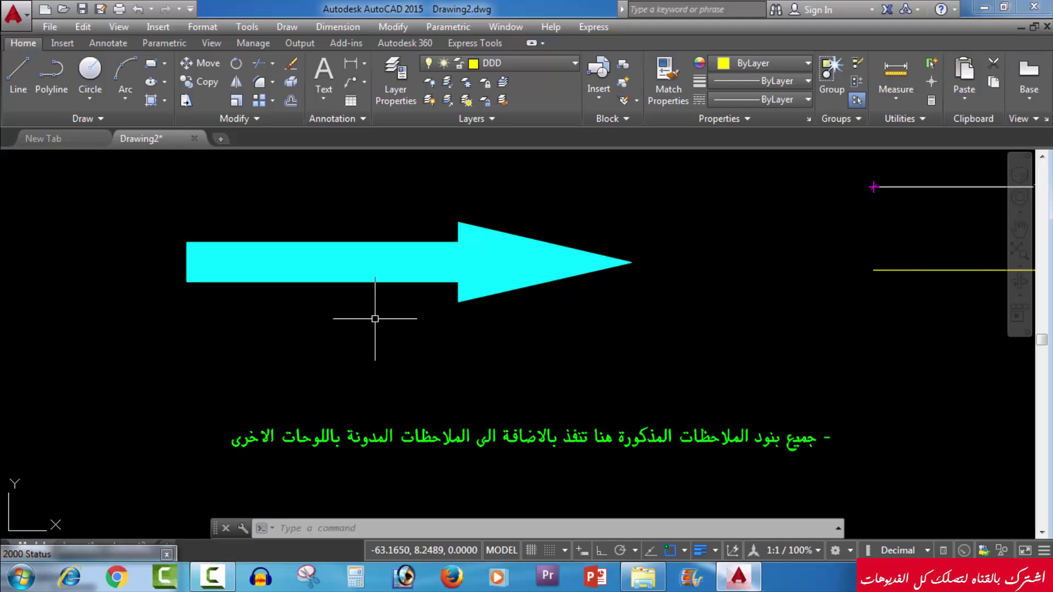
# Select the hidden donut on the arrow and apply Draw Order > Bring to Front.
pyautogui.click(418, 175)
pyautogui.click(554, 344)
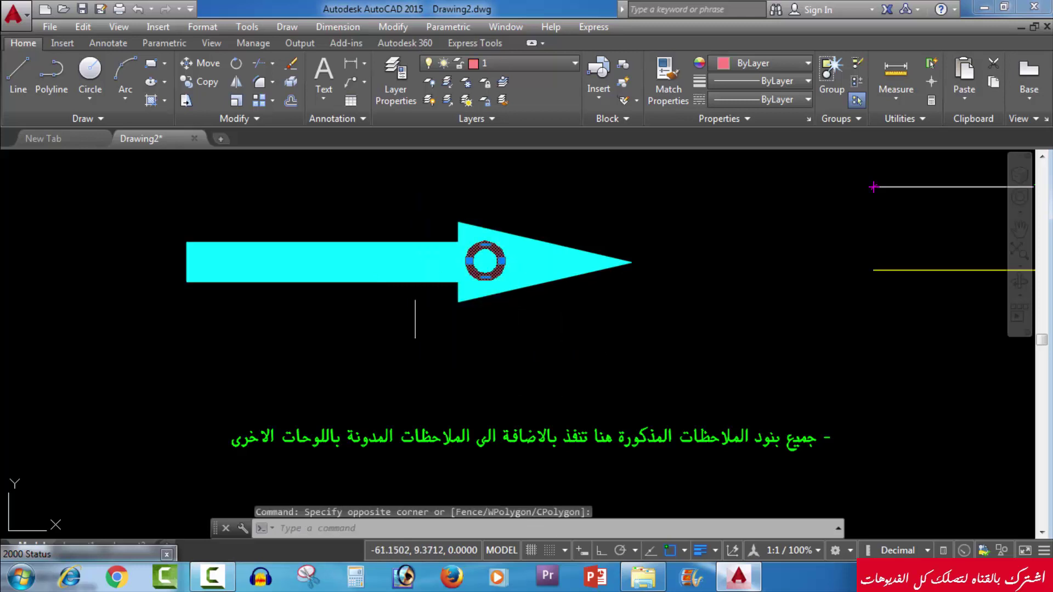
pyautogui.click(273, 115)
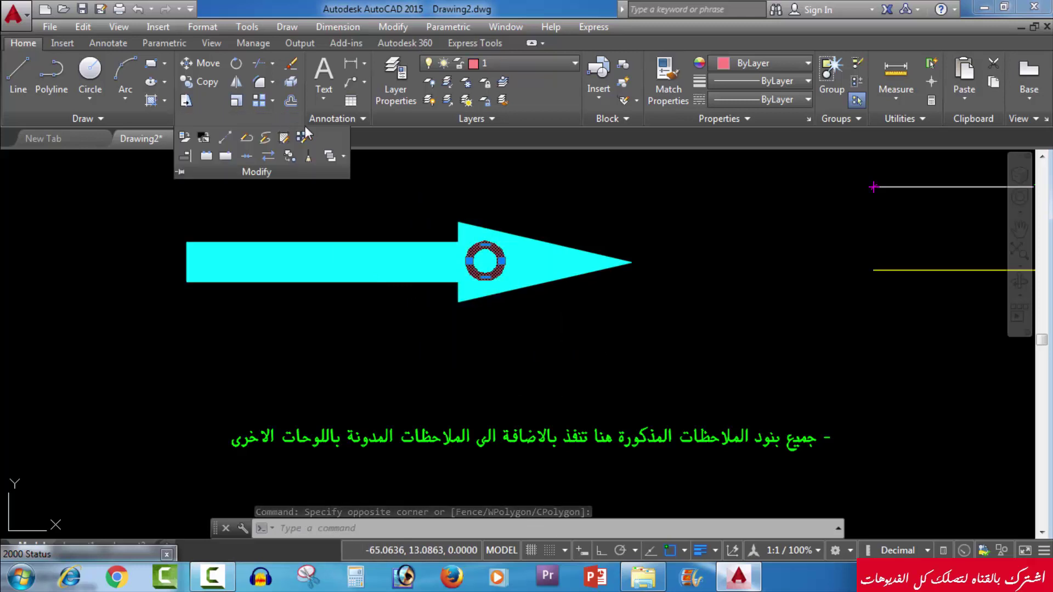
pyautogui.click(343, 155)
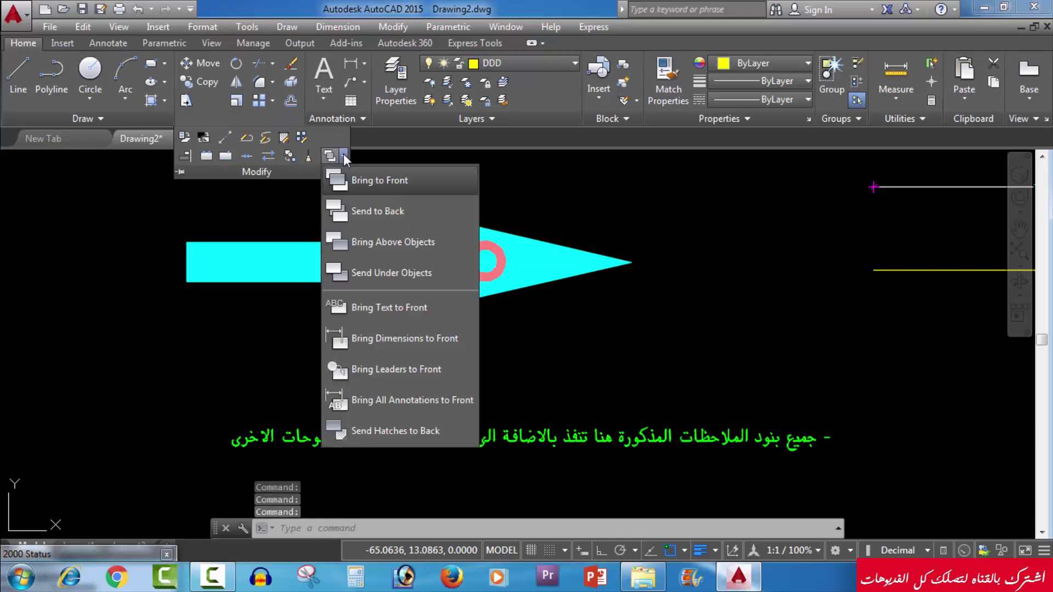
pyautogui.click(384, 176)
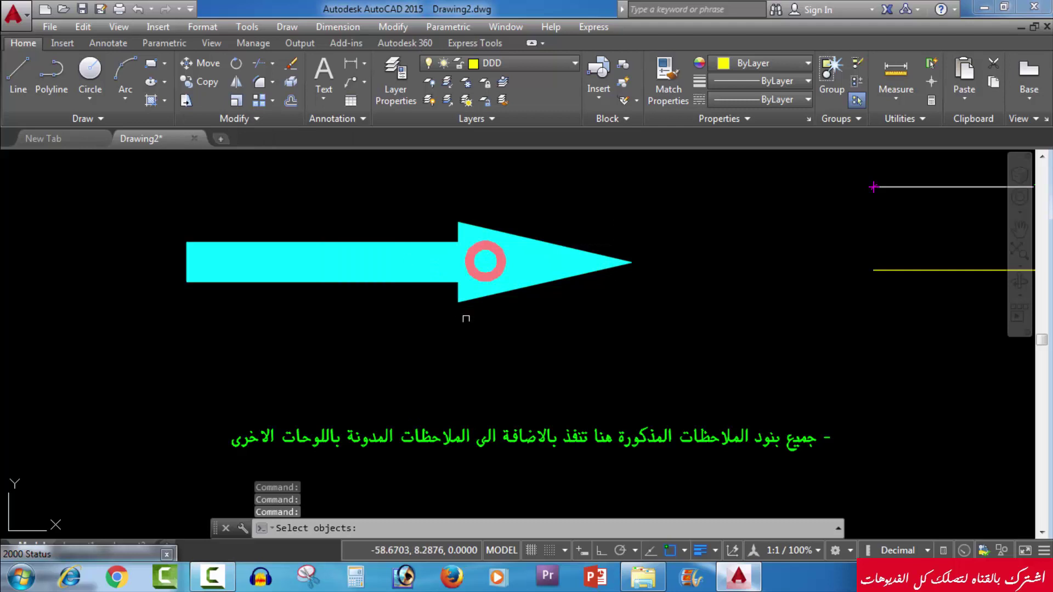
pyautogui.click(481, 264)
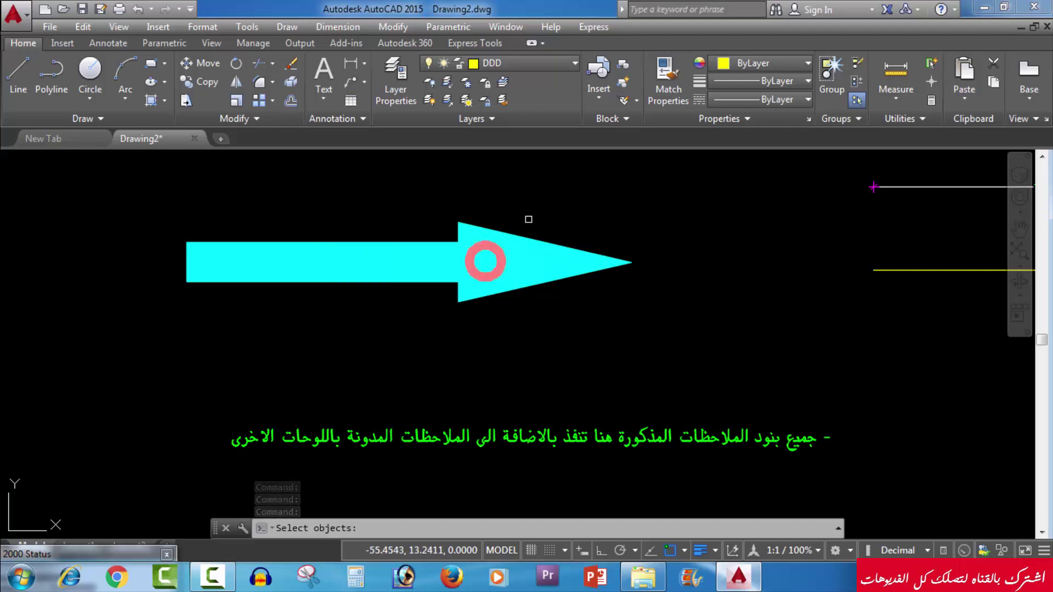
pyautogui.press('Escape')
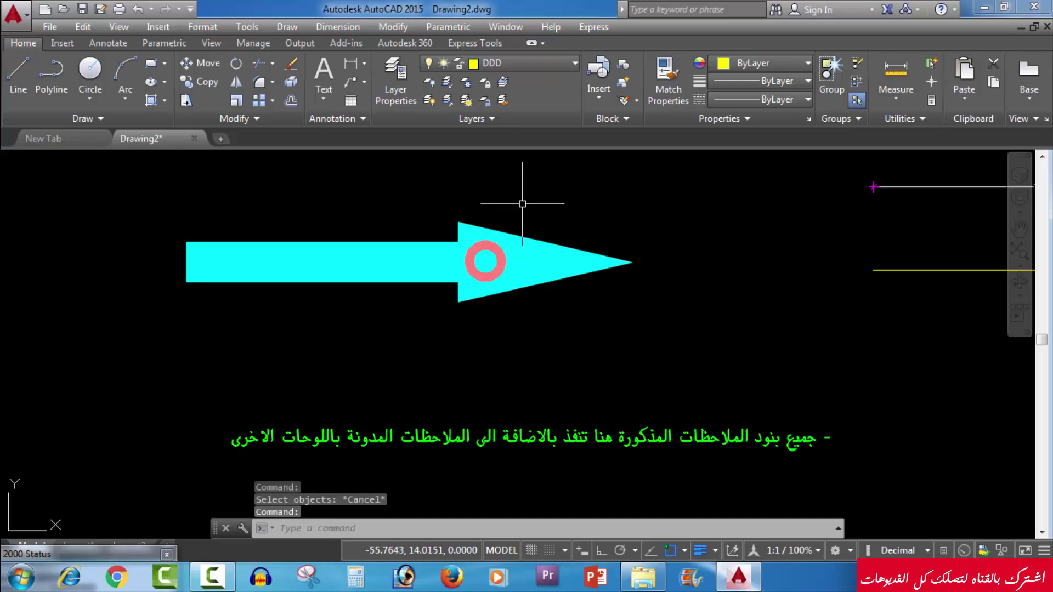
# Reselect the pink donut with a selection window.
pyautogui.click(383, 198)
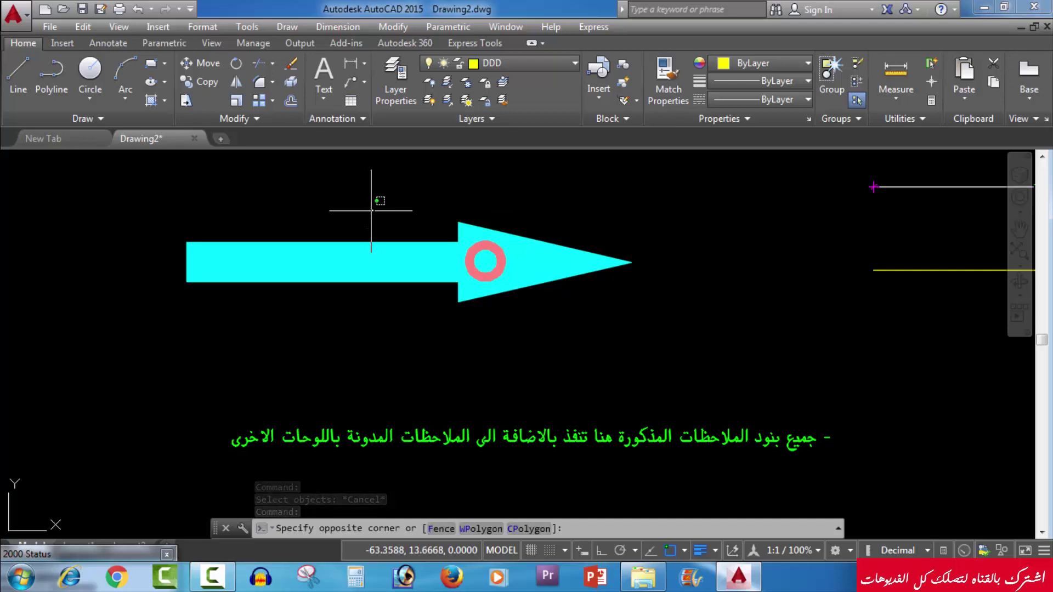
pyautogui.click(428, 219)
pyautogui.click(419, 173)
pyautogui.click(531, 347)
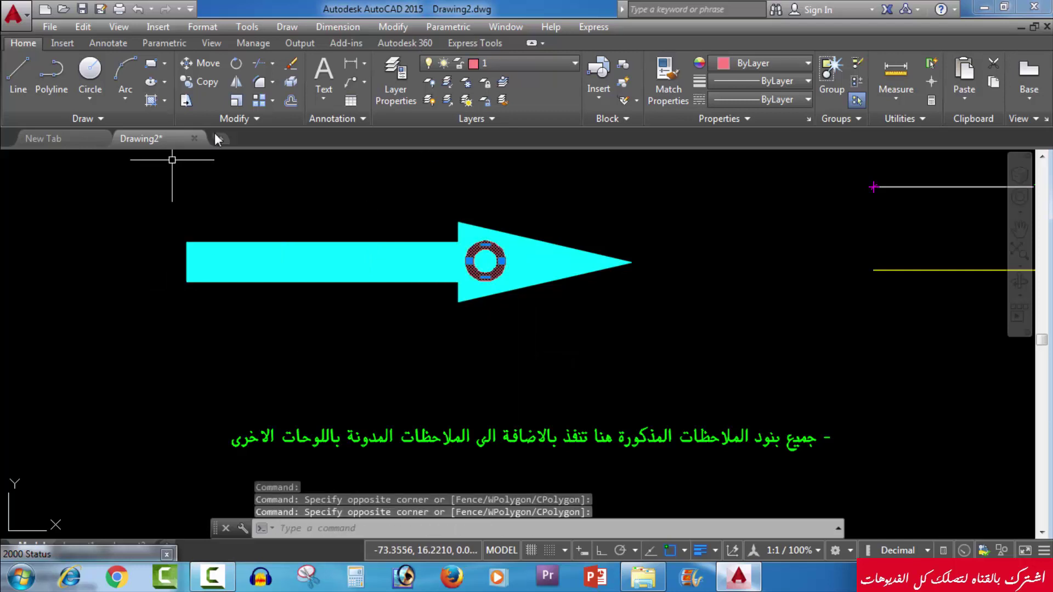
# Send the pink donut behind the cyan arrow's fill using Draw Order.
pyautogui.click(269, 120)
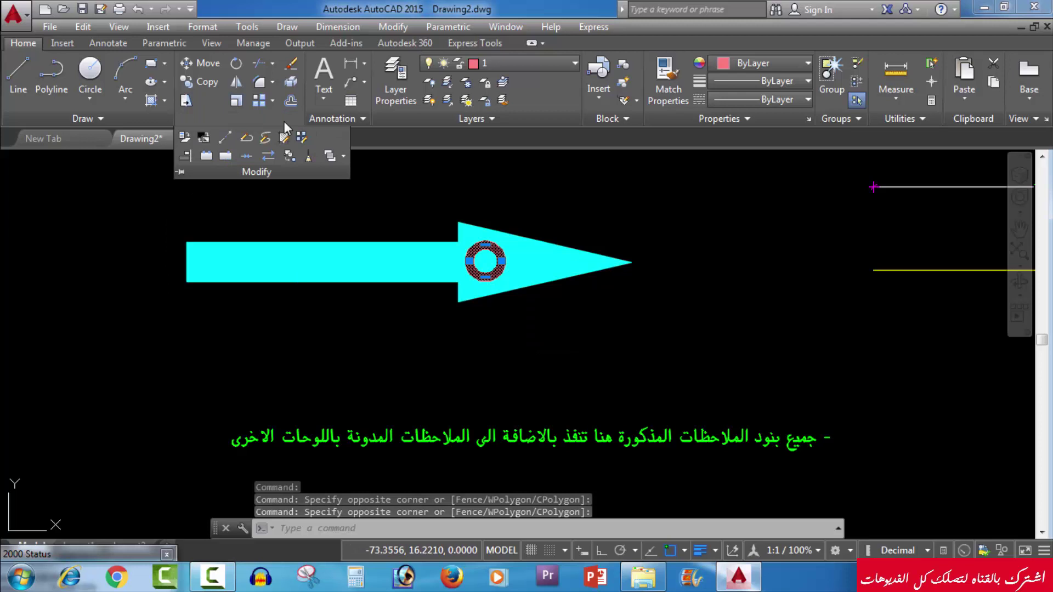
pyautogui.click(342, 157)
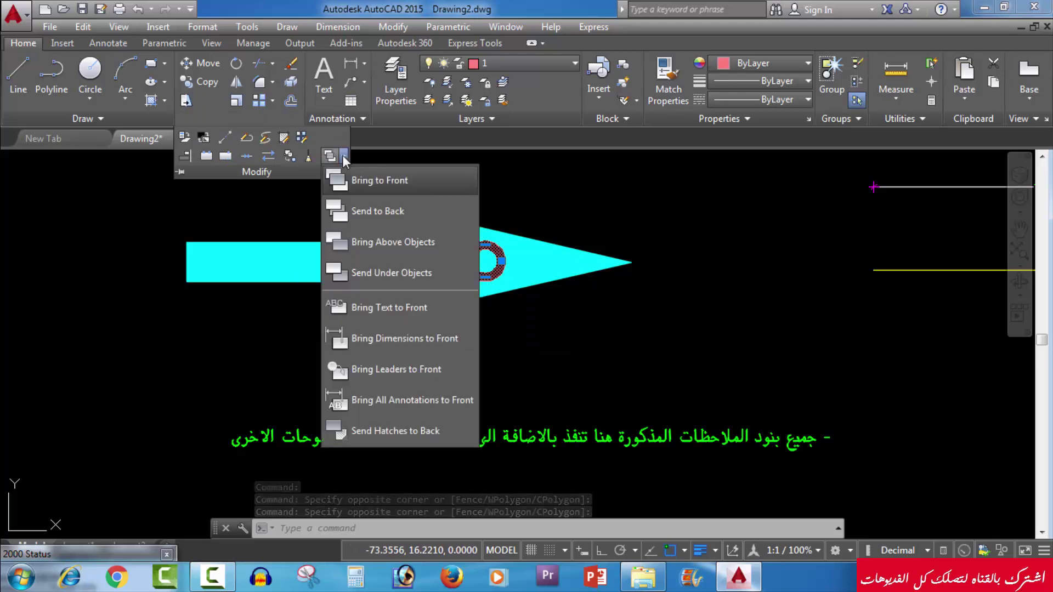
pyautogui.click(373, 211)
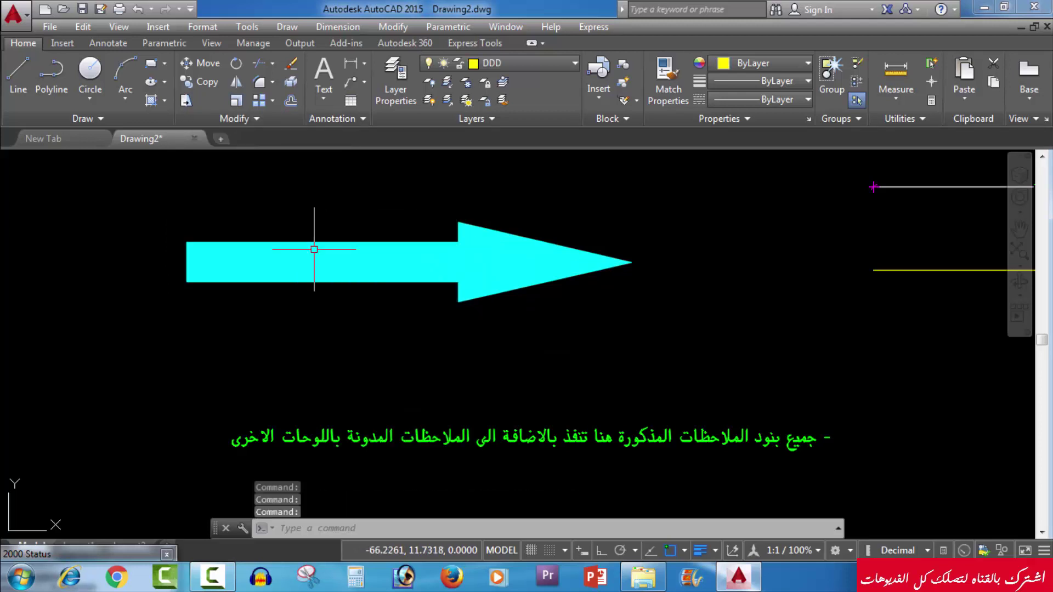
pyautogui.press('Escape')
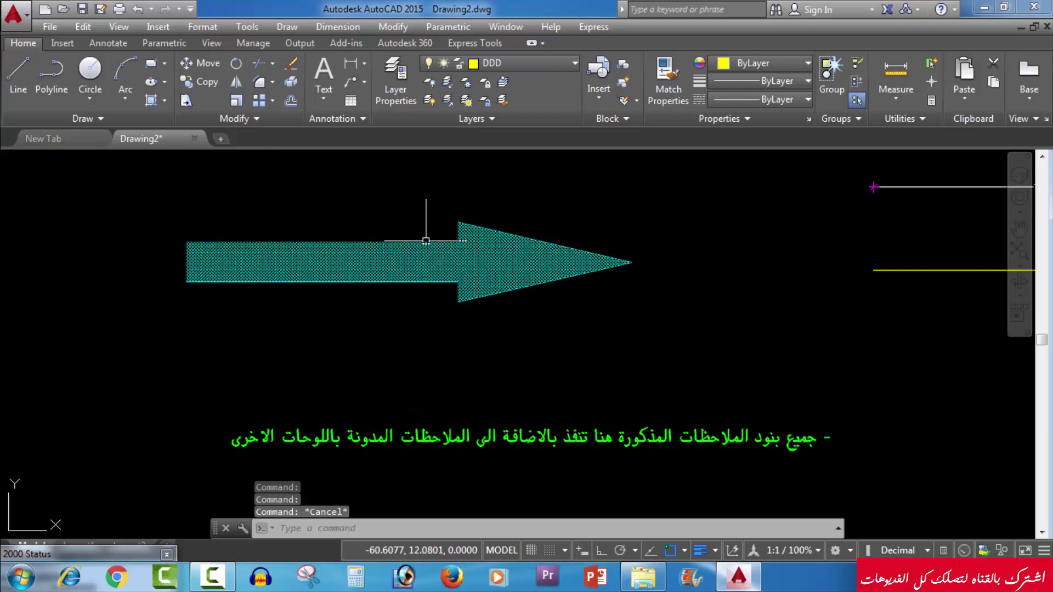
# Reselect the donut and use Draw Order > Bring to Front to show it above the arrow.
pyautogui.click(412, 176)
pyautogui.click(573, 322)
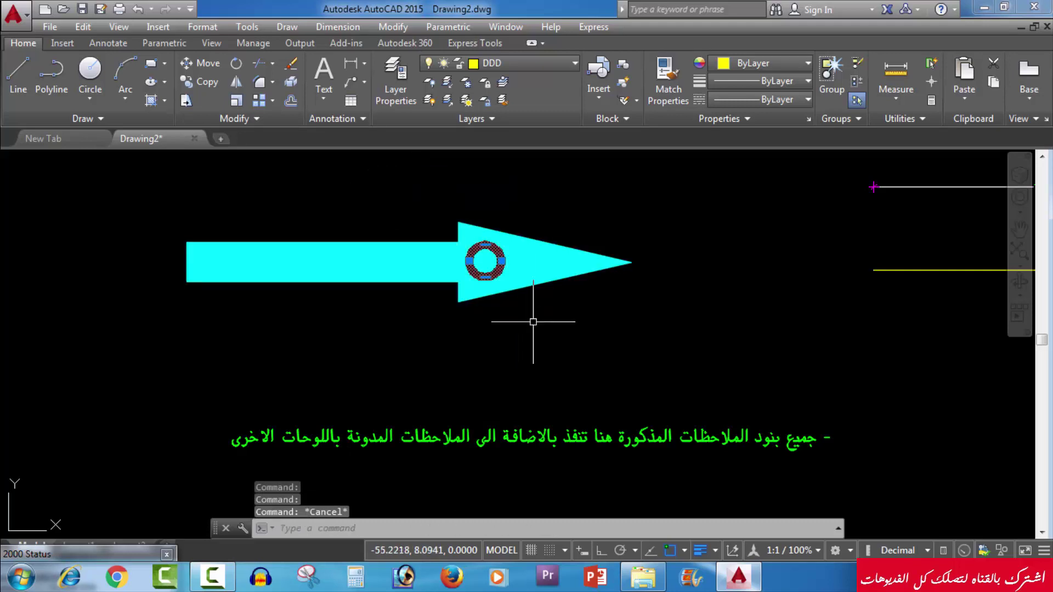
pyautogui.click(257, 117)
pyautogui.click(343, 155)
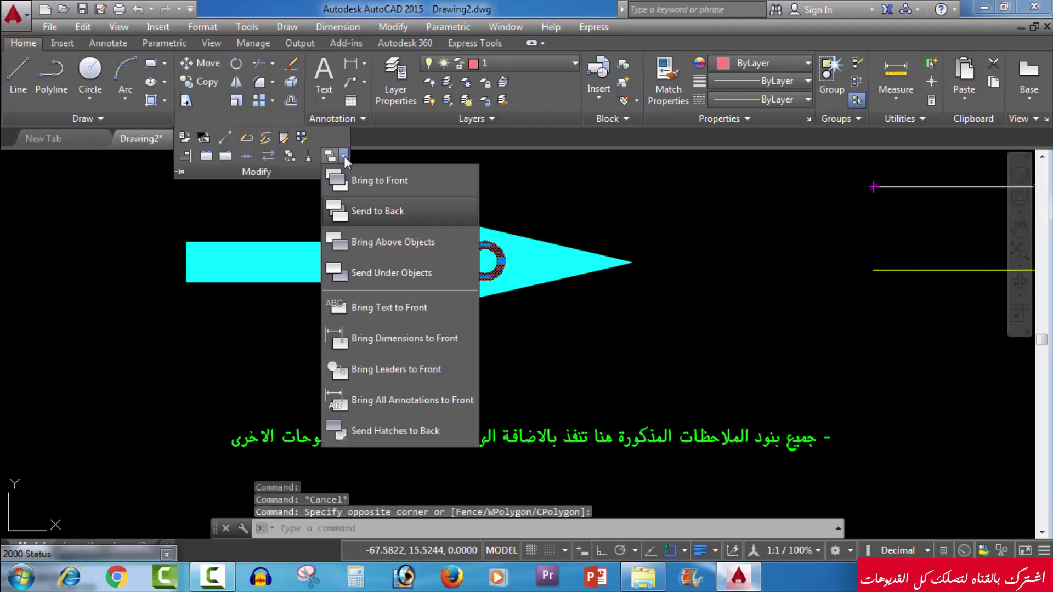
pyautogui.click(367, 181)
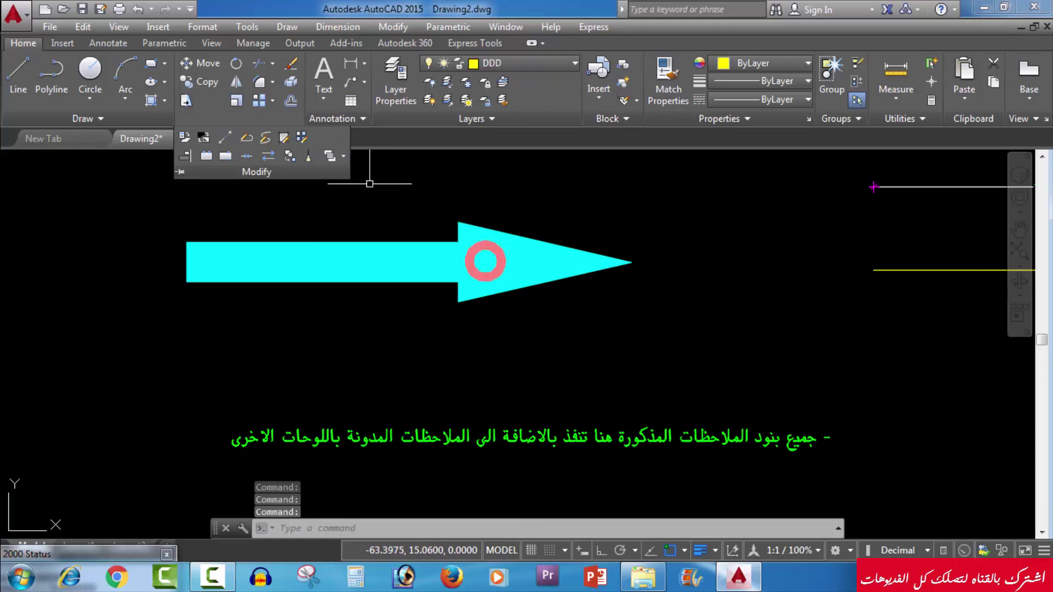
pyautogui.press('Escape')
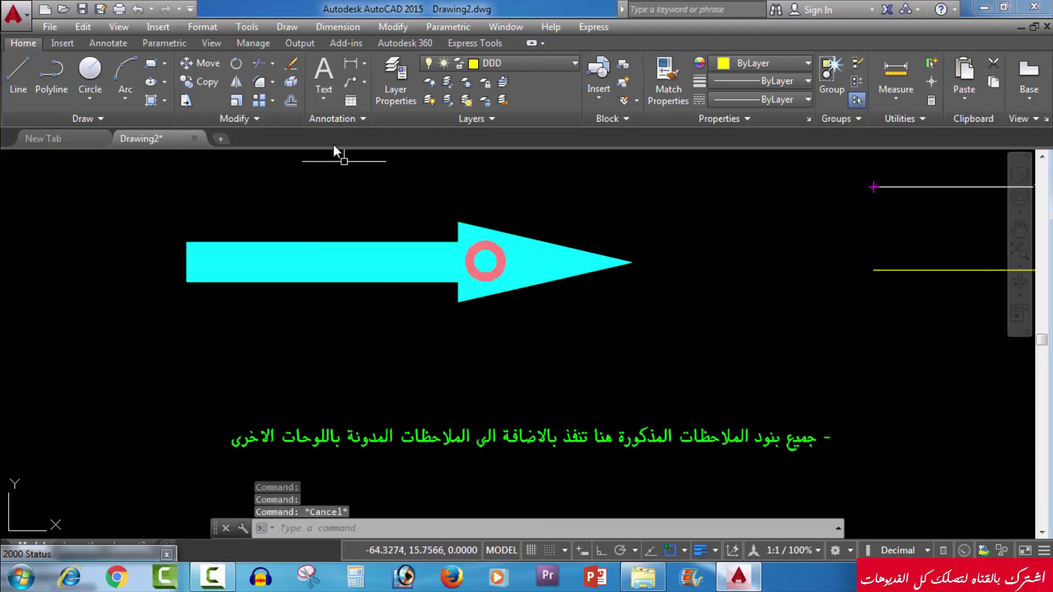
# Send the pink ring to the back with Draw Order > Send to Back, hiding it behind the arrow.
pyautogui.click(258, 119)
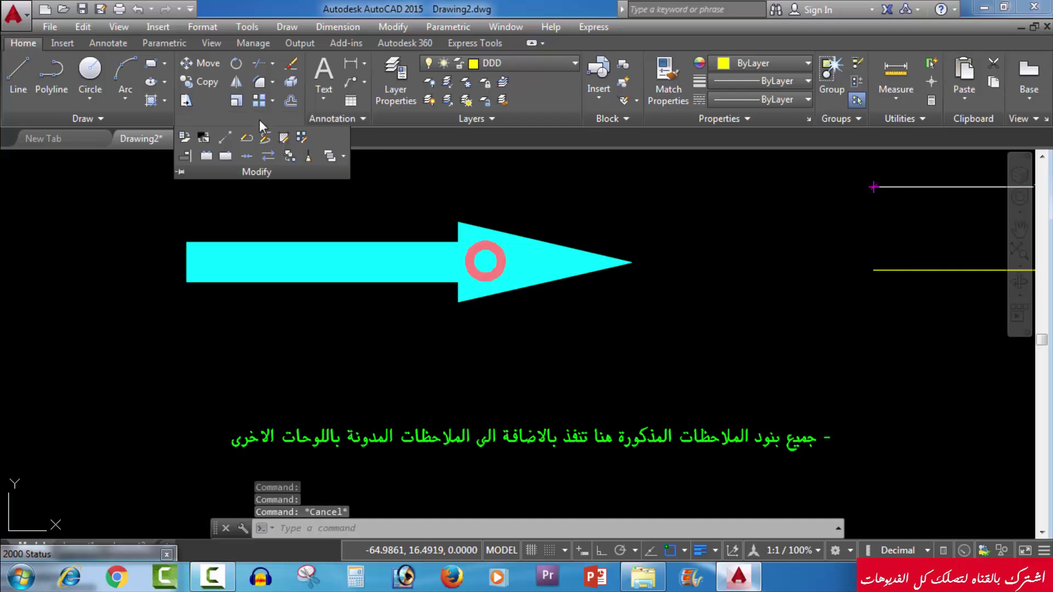
pyautogui.click(344, 155)
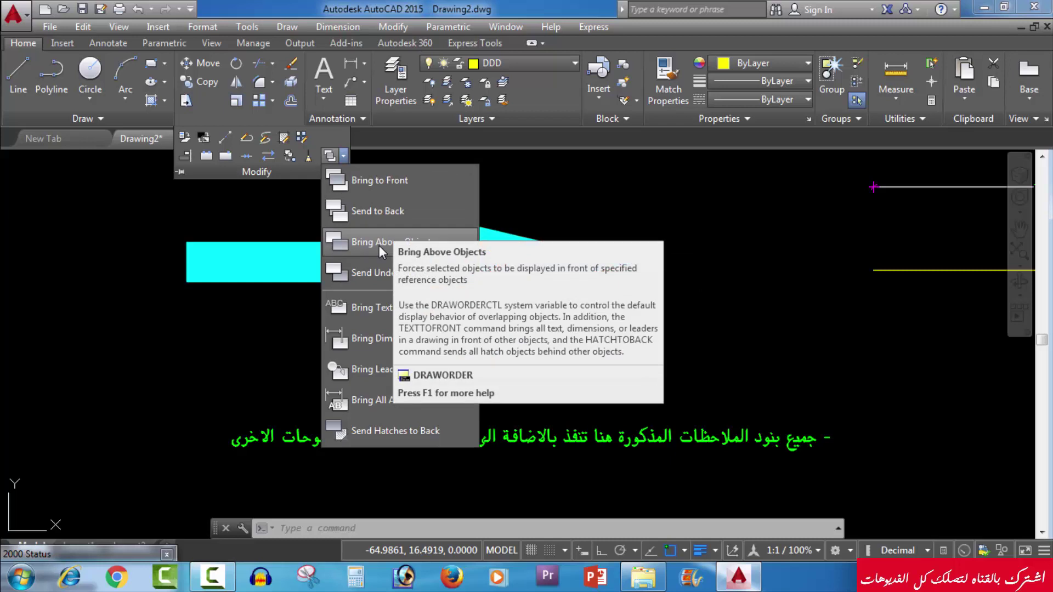
pyautogui.click(379, 210)
pyautogui.click(440, 180)
pyautogui.click(540, 356)
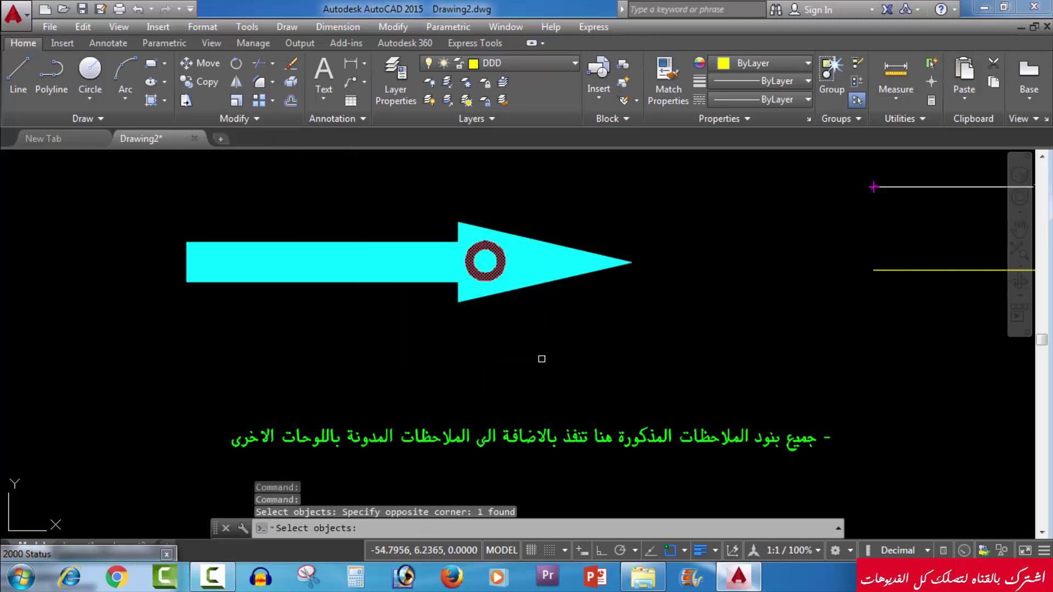
pyautogui.press('Return')
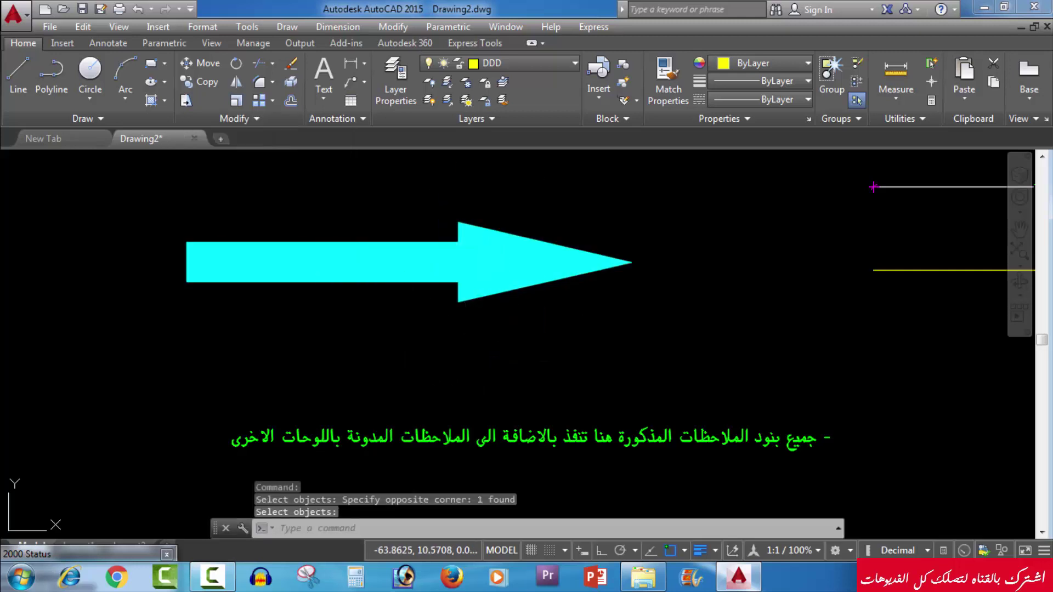
# Start the Draw Order > Bring Above Objects command.
pyautogui.click(281, 120)
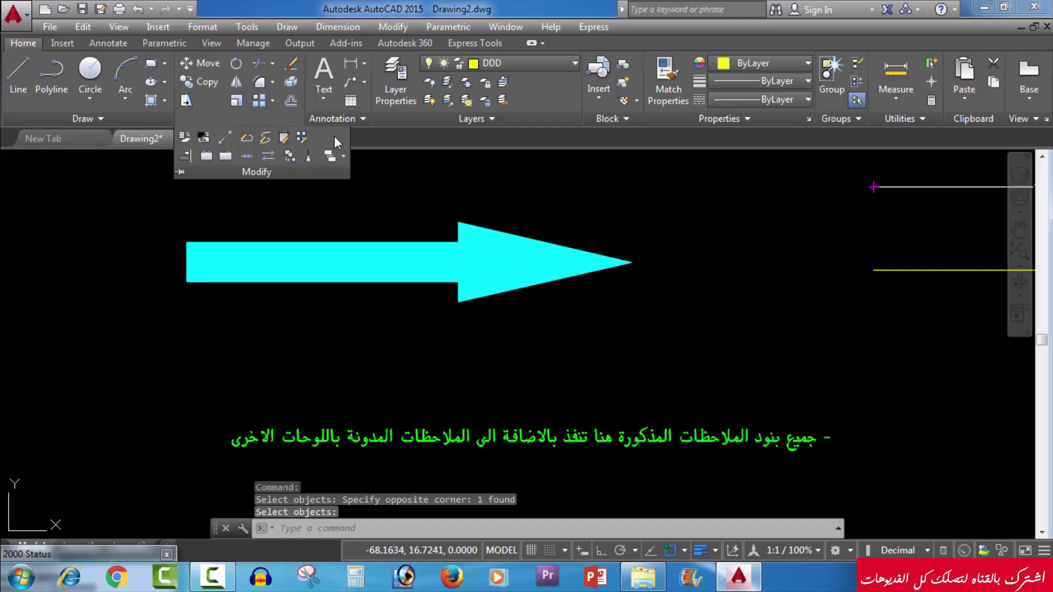
pyautogui.click(344, 154)
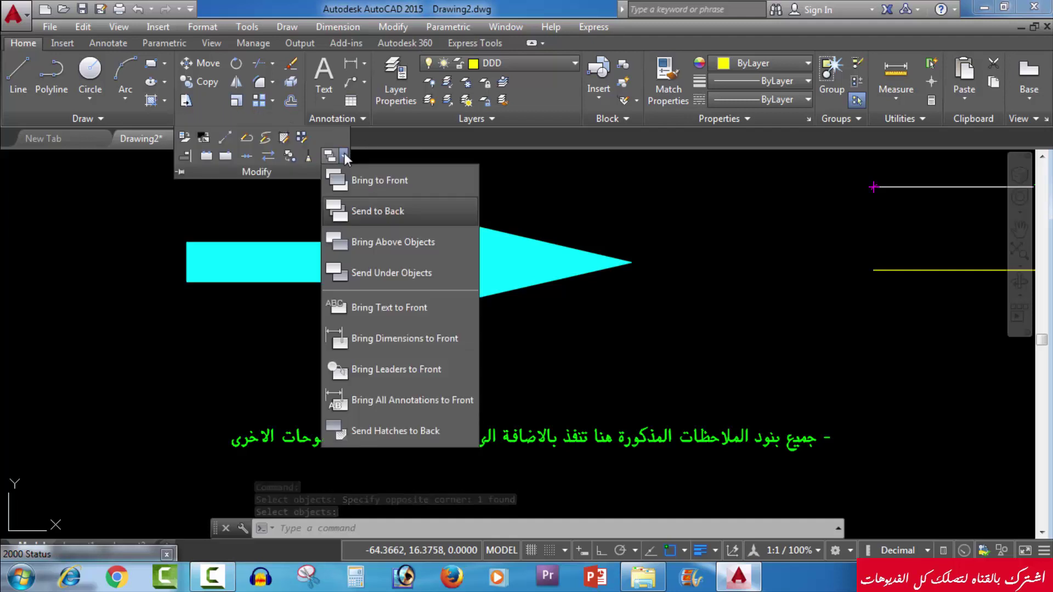
pyautogui.click(383, 240)
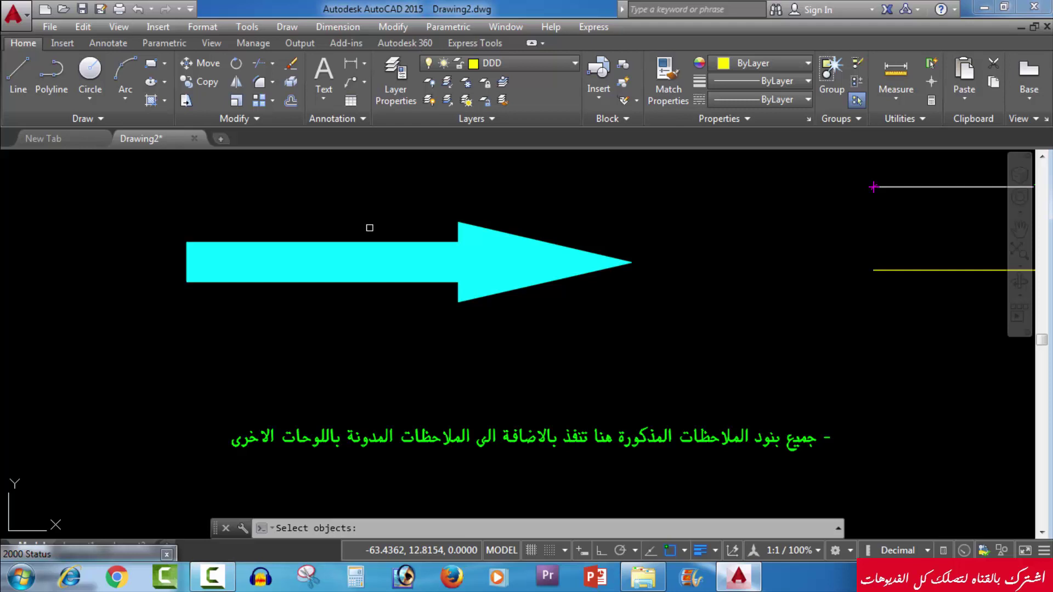
# Cancel the pending Bring Above Objects prompt and reopen the Draw Order options.
pyautogui.press('Escape')
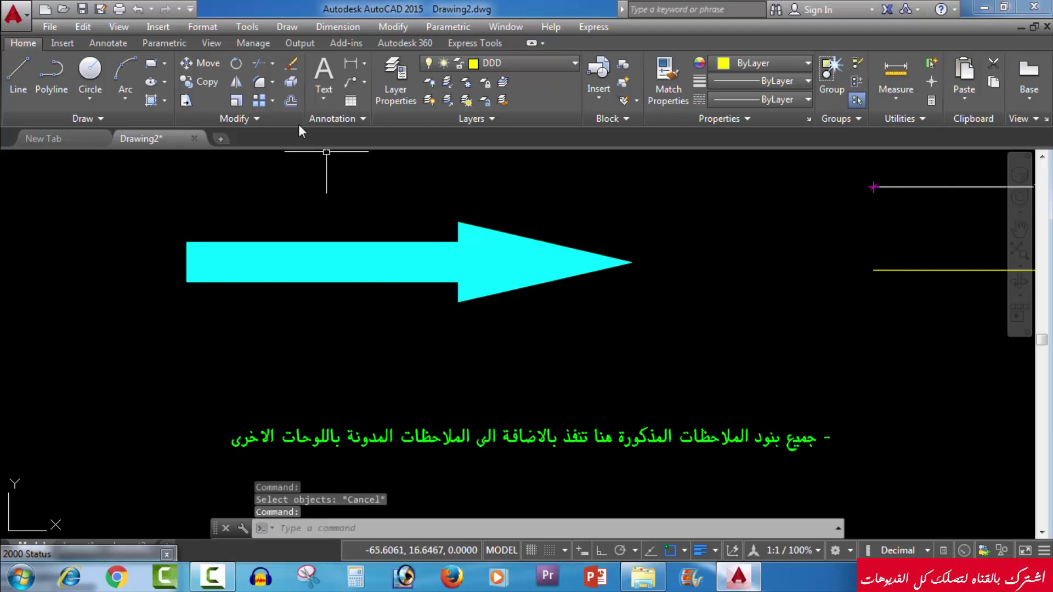
pyautogui.click(299, 122)
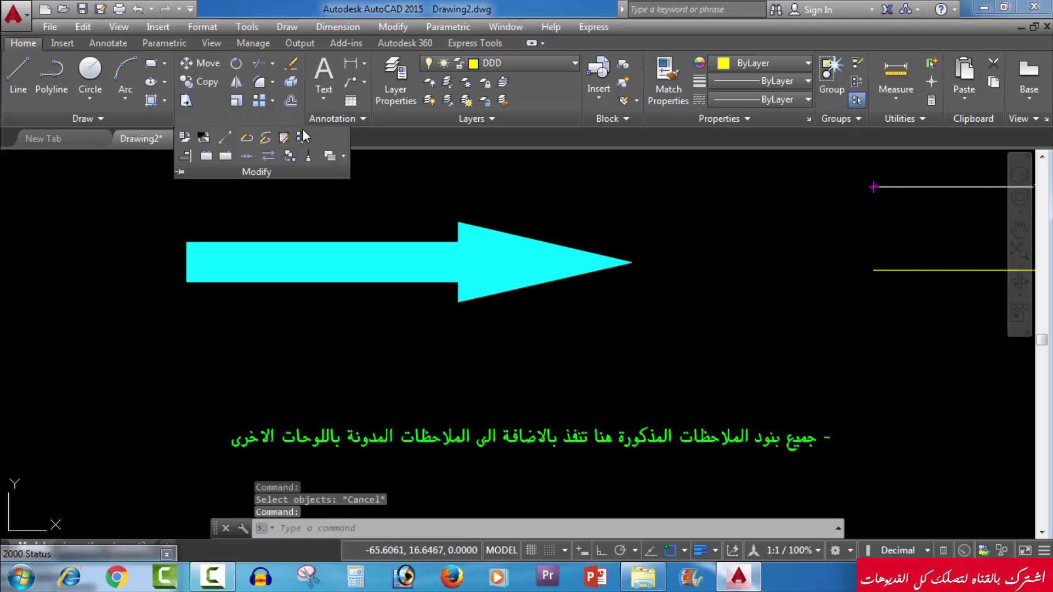
pyautogui.click(342, 155)
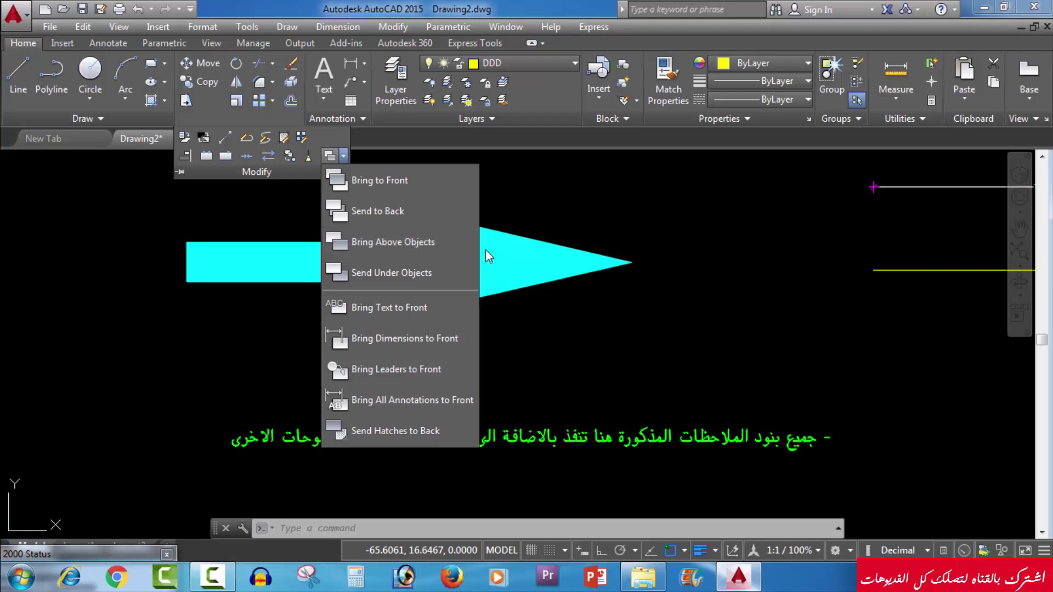
pyautogui.click(436, 246)
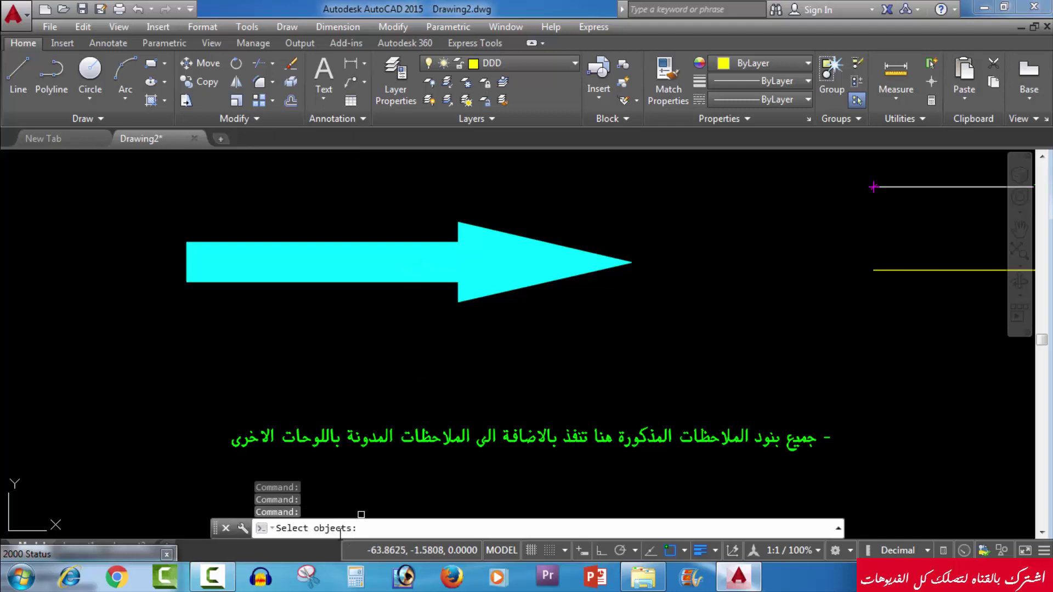
pyautogui.click(394, 167)
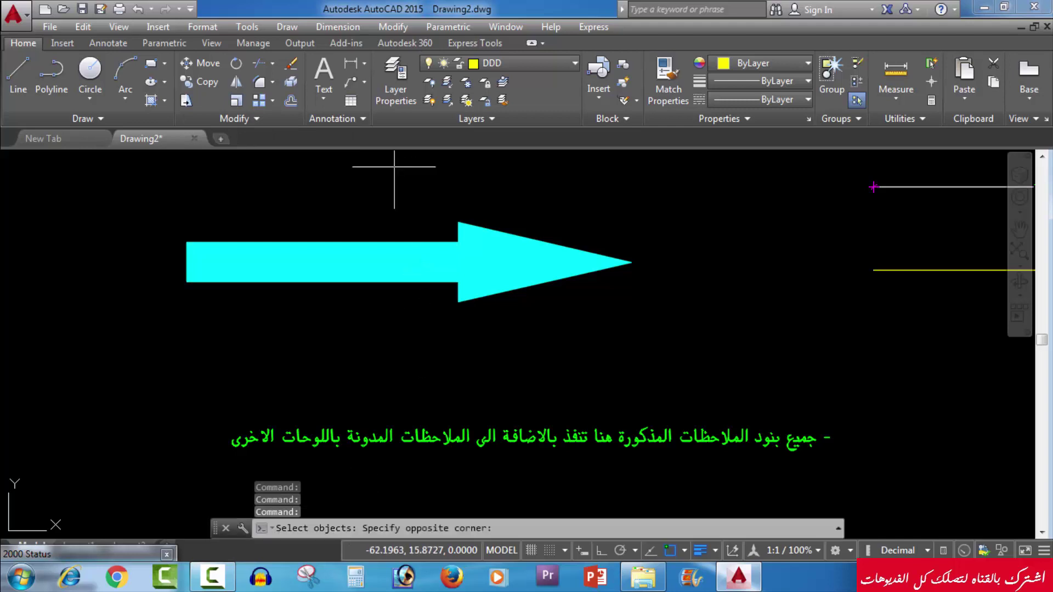
pyautogui.click(545, 330)
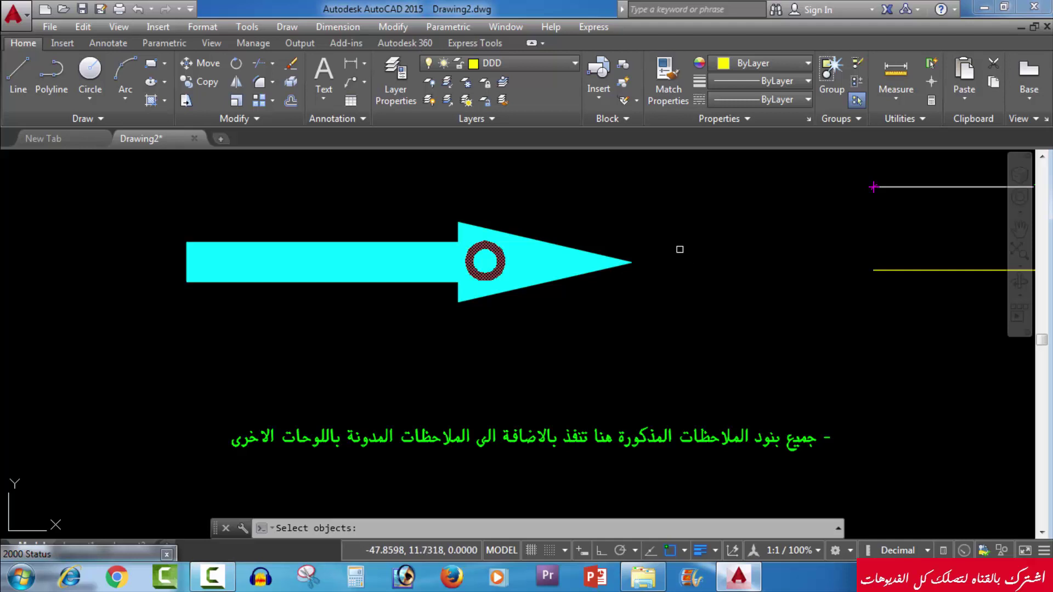
pyautogui.click(351, 269)
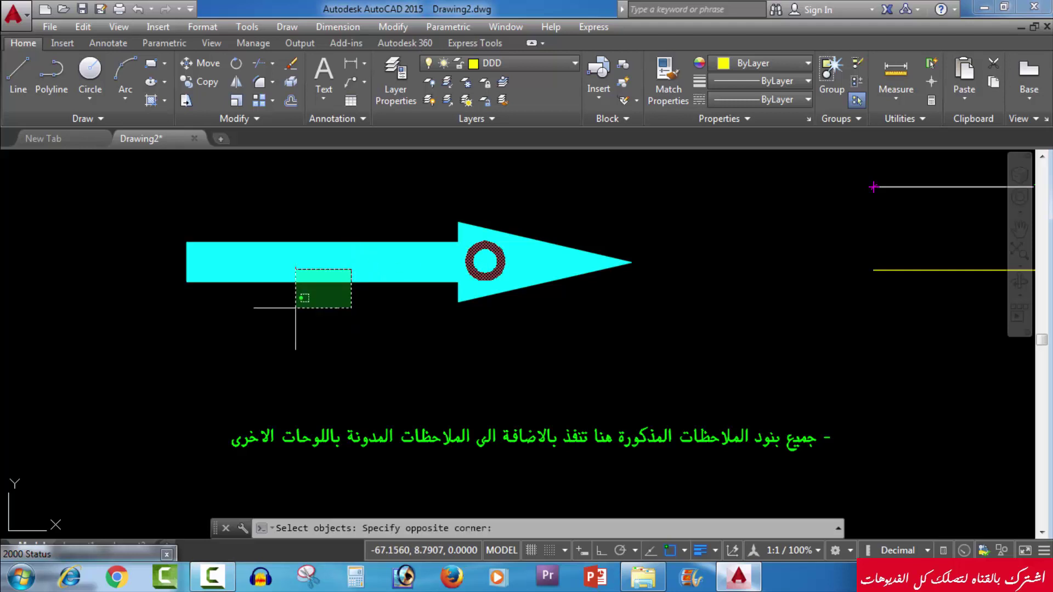
pyautogui.click(296, 308)
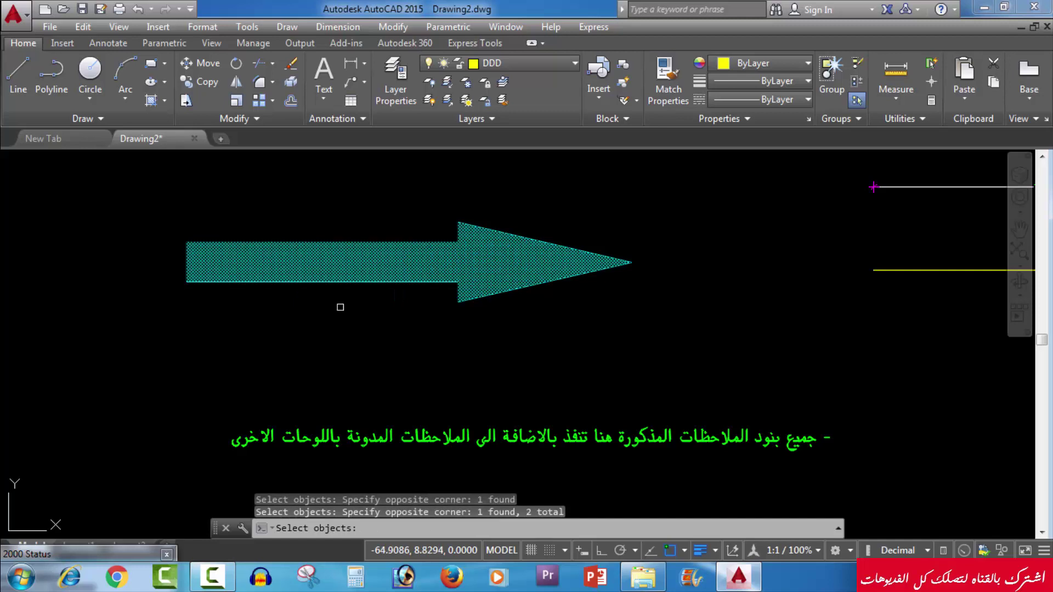
pyautogui.press('Return')
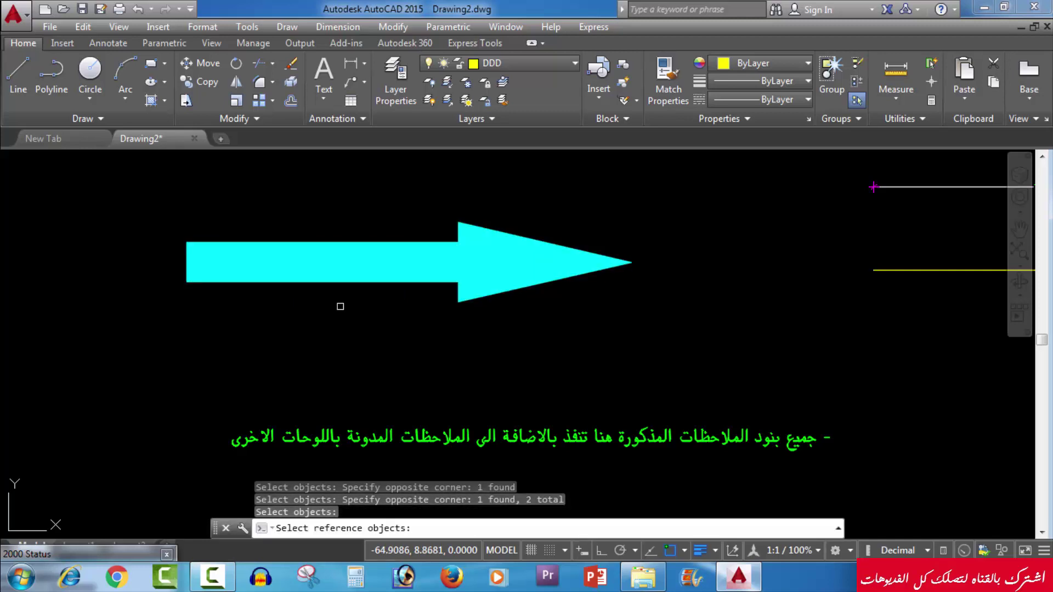
pyautogui.click(287, 228)
pyautogui.click(197, 309)
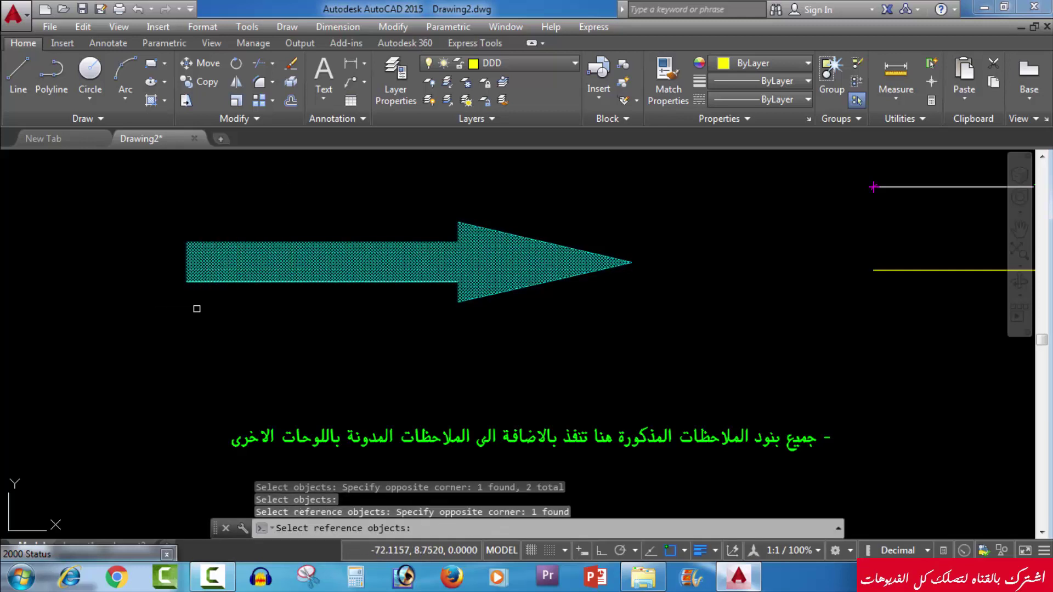
pyautogui.press('Return')
pyautogui.press('Escape')
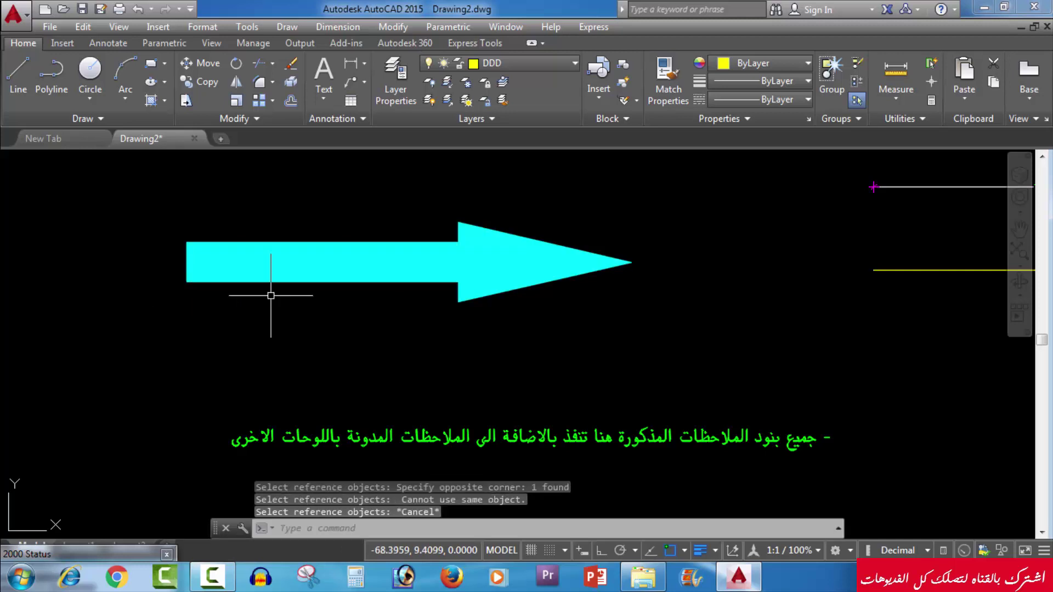
pyautogui.press('Escape')
pyautogui.click(262, 118)
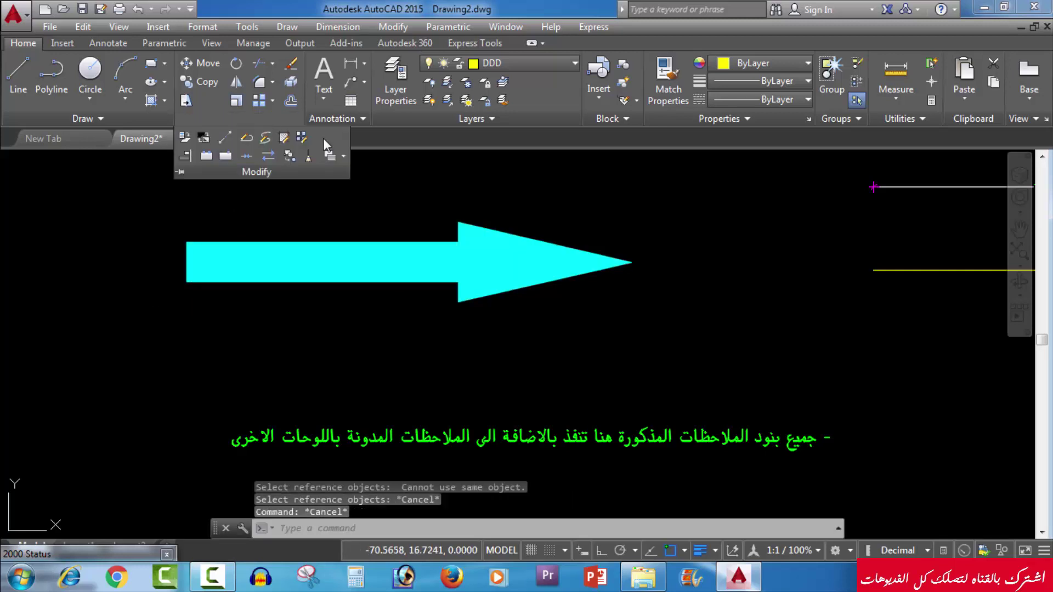
# Use Bring Above Objects to put the pink ring above the cyan arrow hatch.
pyautogui.click(343, 156)
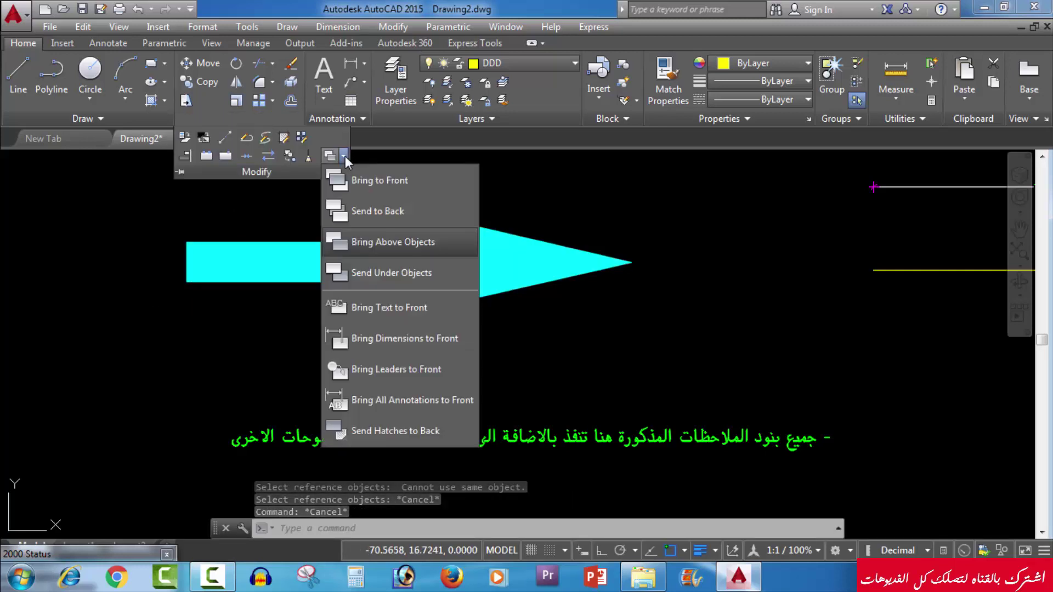
pyautogui.click(397, 235)
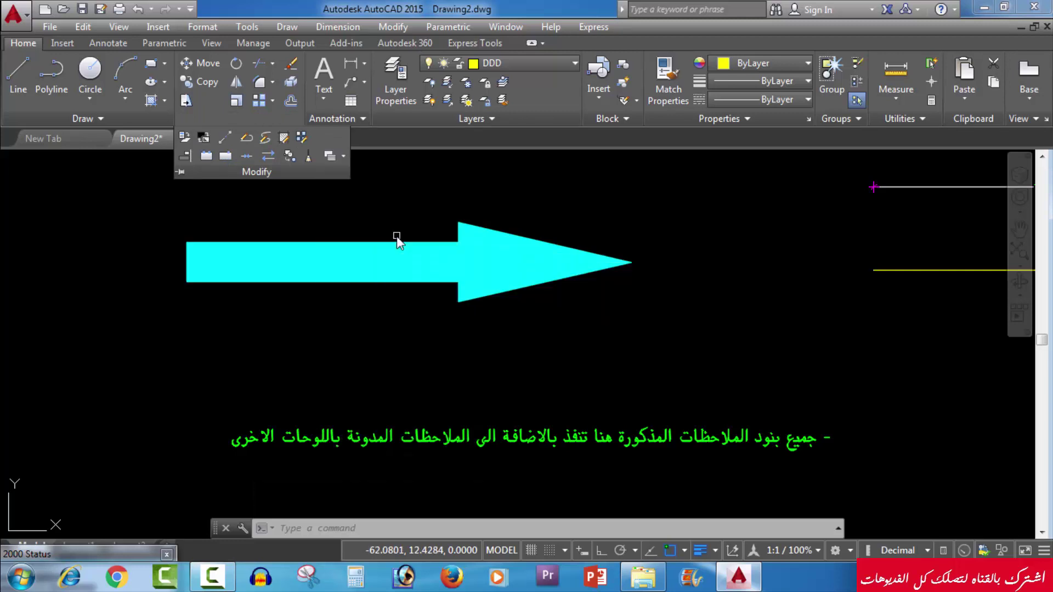
pyautogui.click(402, 164)
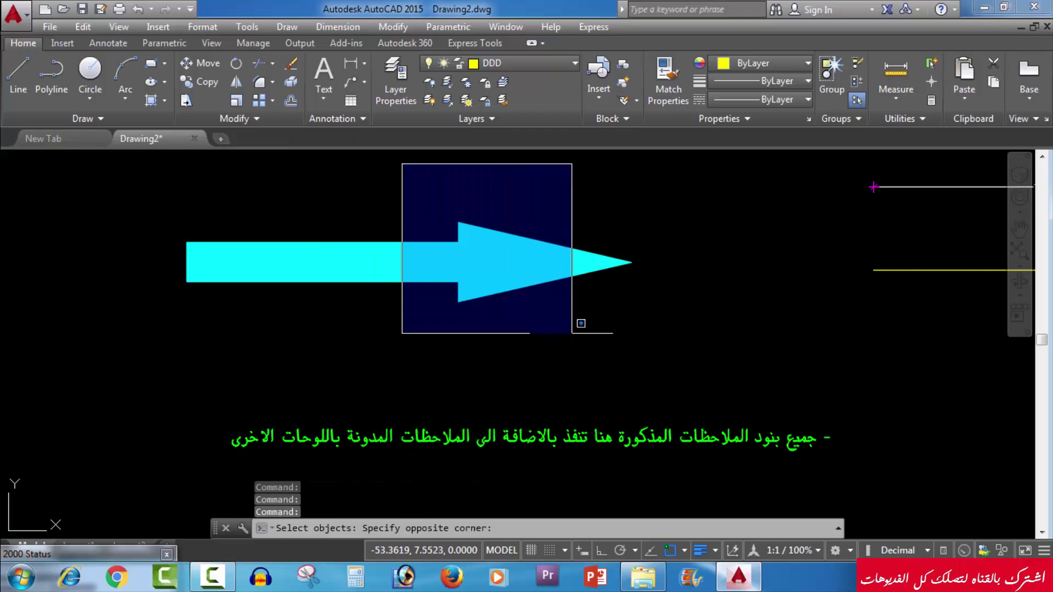
pyautogui.click(571, 336)
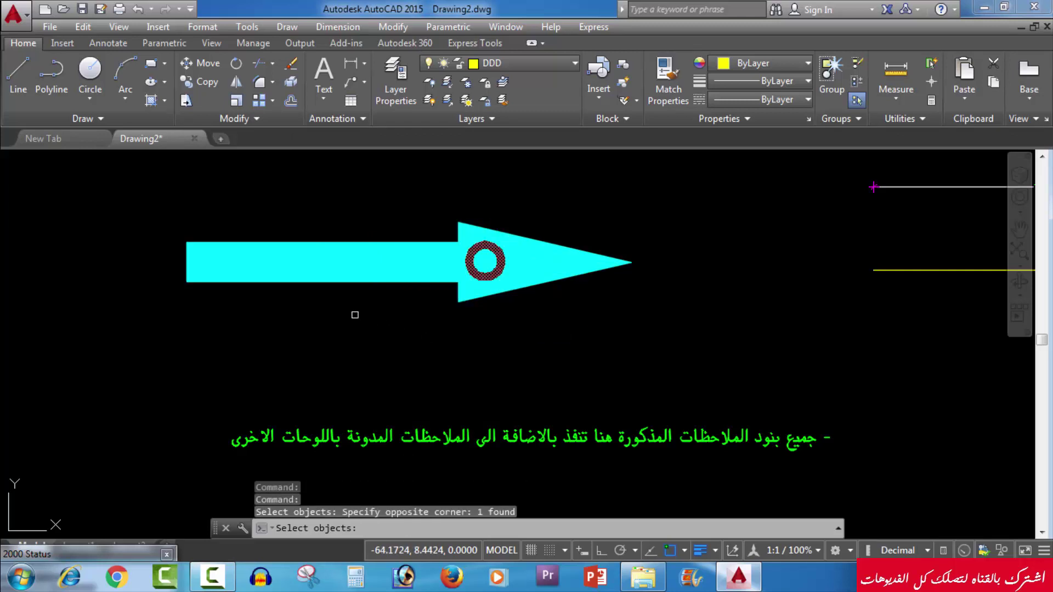
pyautogui.press('Return')
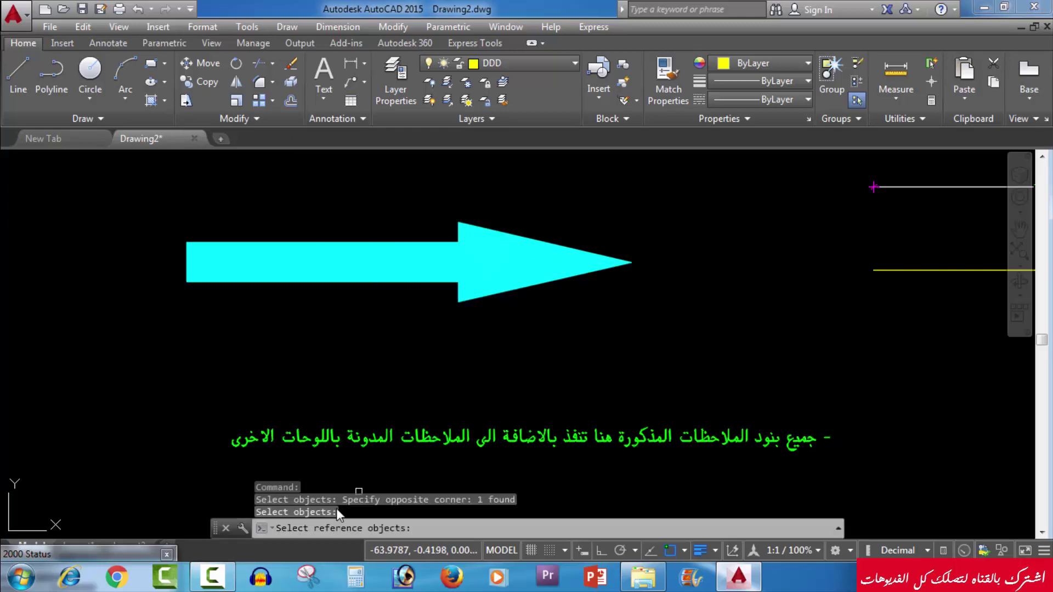
pyautogui.click(255, 215)
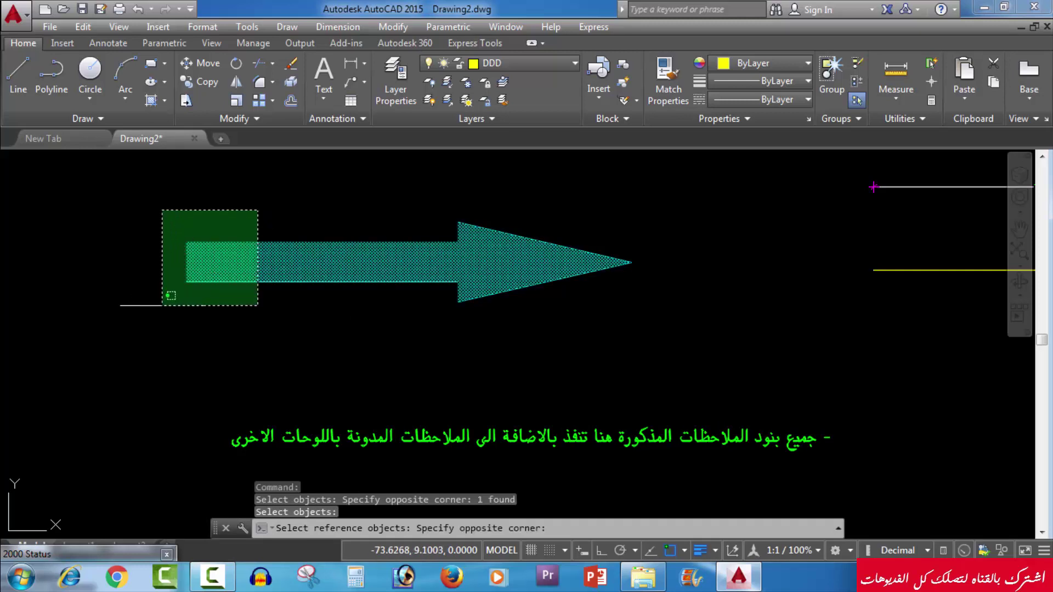
pyautogui.click(161, 302)
pyautogui.press('Return')
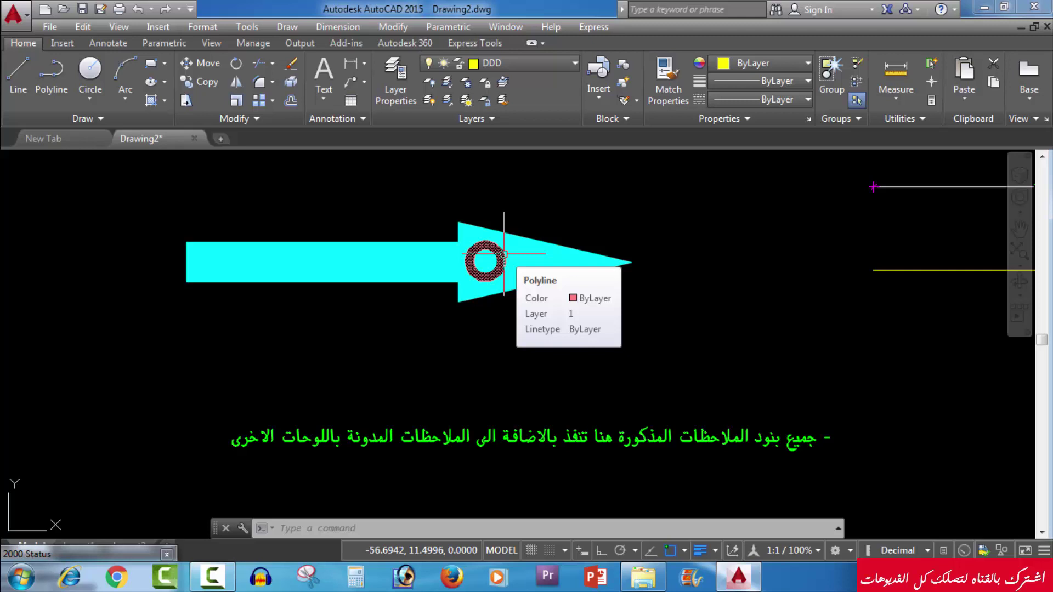
pyautogui.click(260, 120)
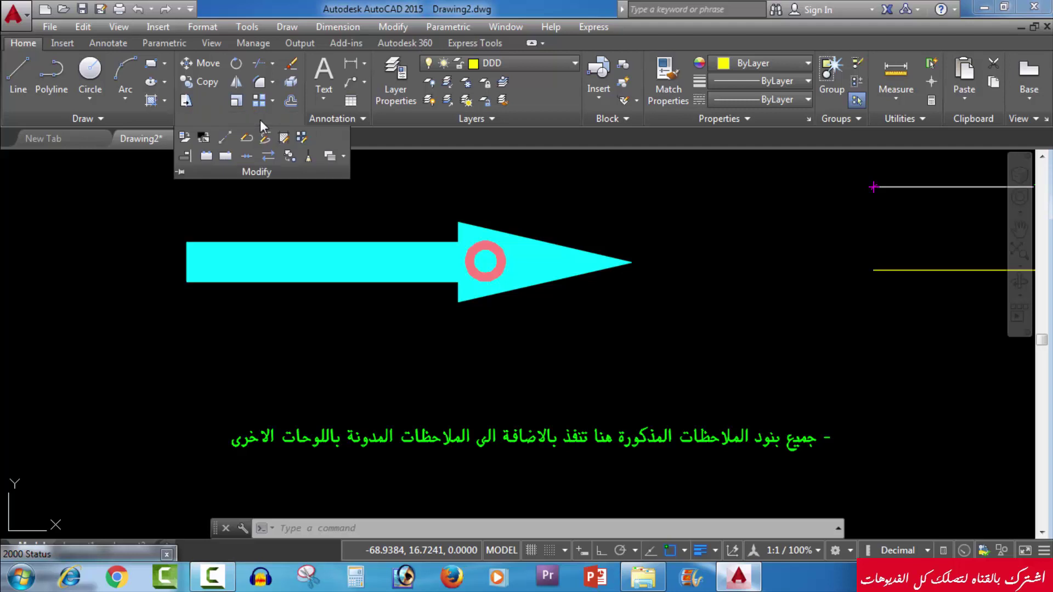
pyautogui.click(344, 157)
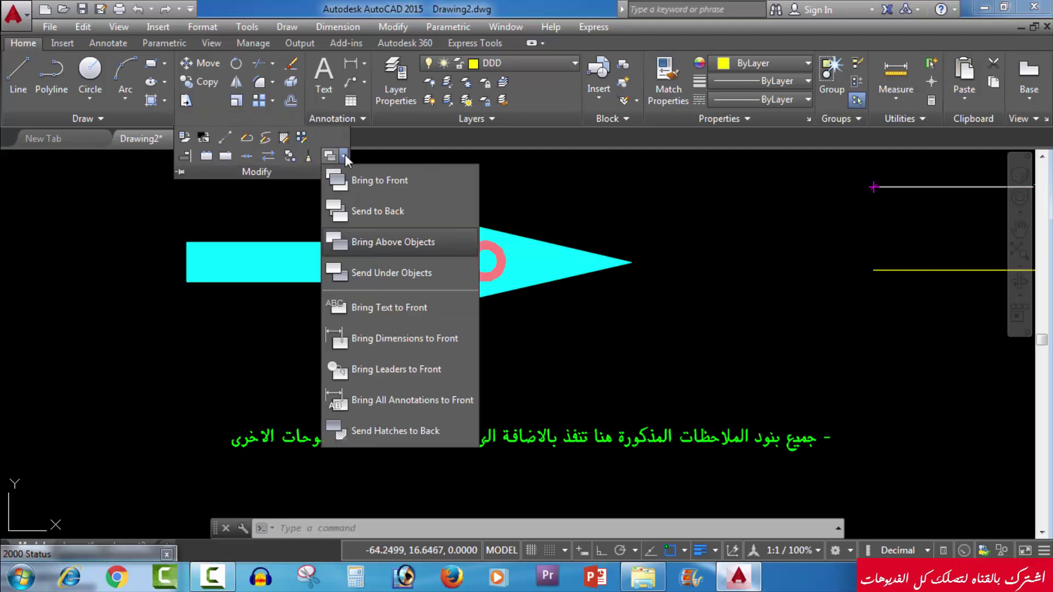
pyautogui.click(406, 278)
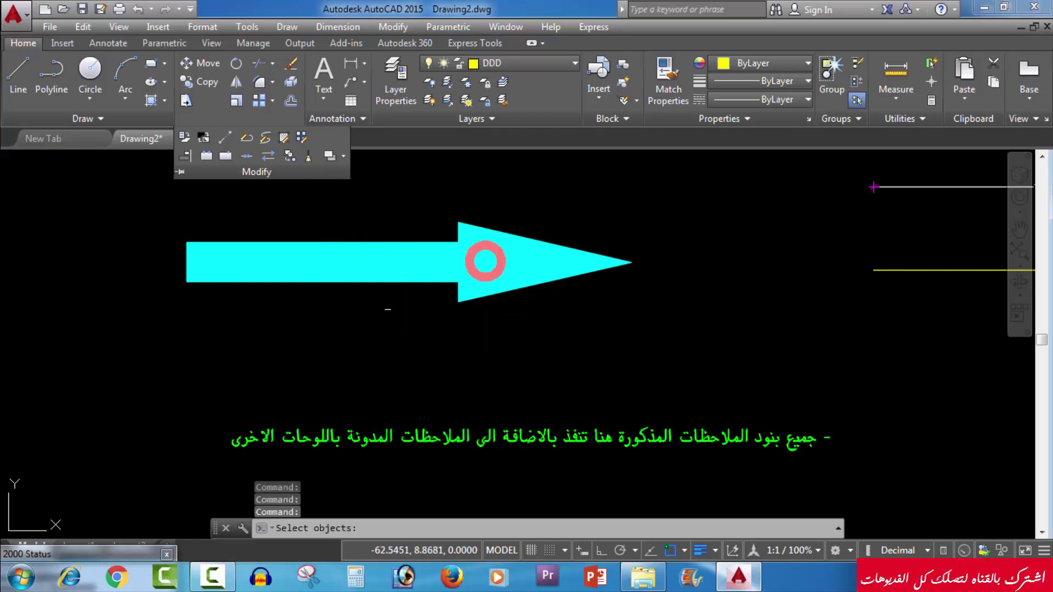
pyautogui.click(427, 162)
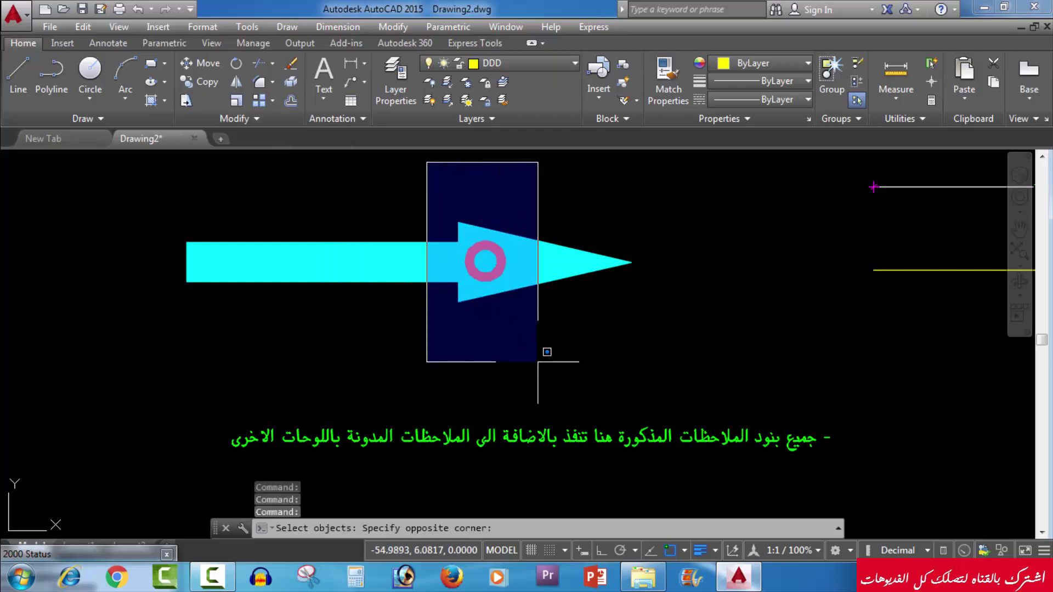
pyautogui.click(540, 363)
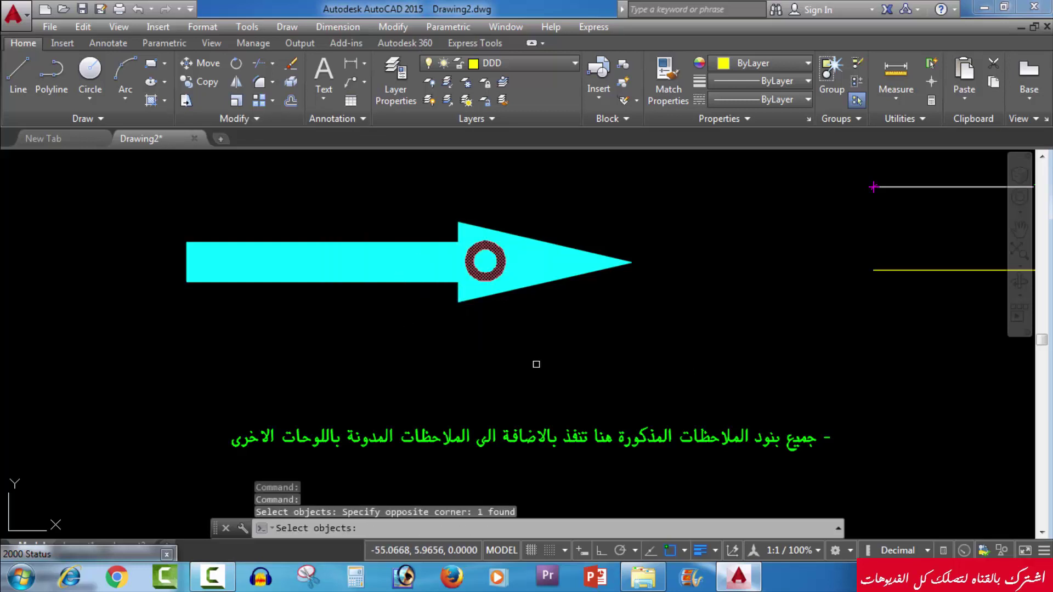
pyautogui.scroll(-1, 504, 316)
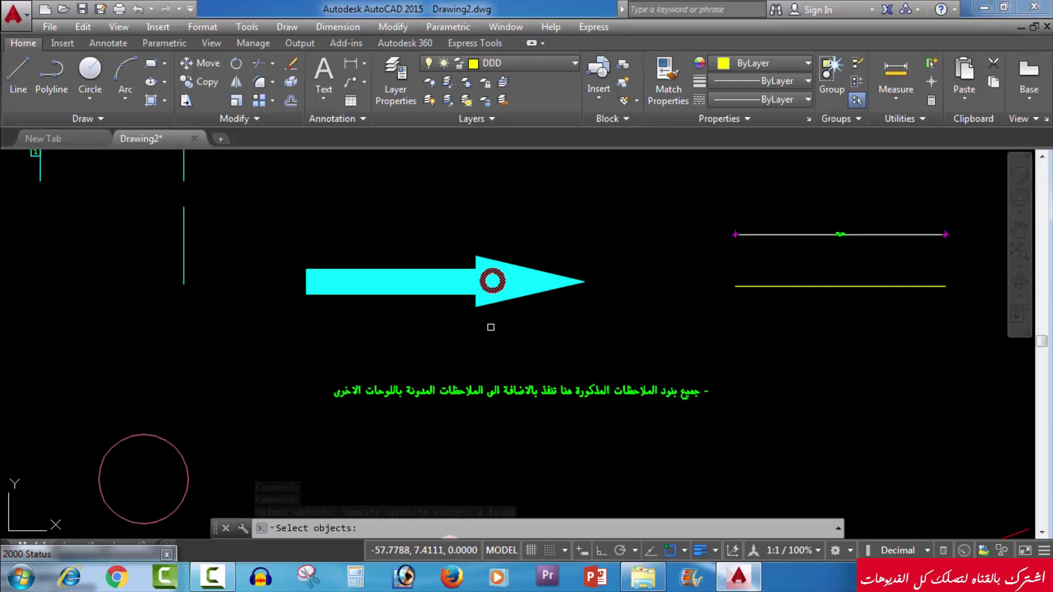
pyautogui.click(340, 254)
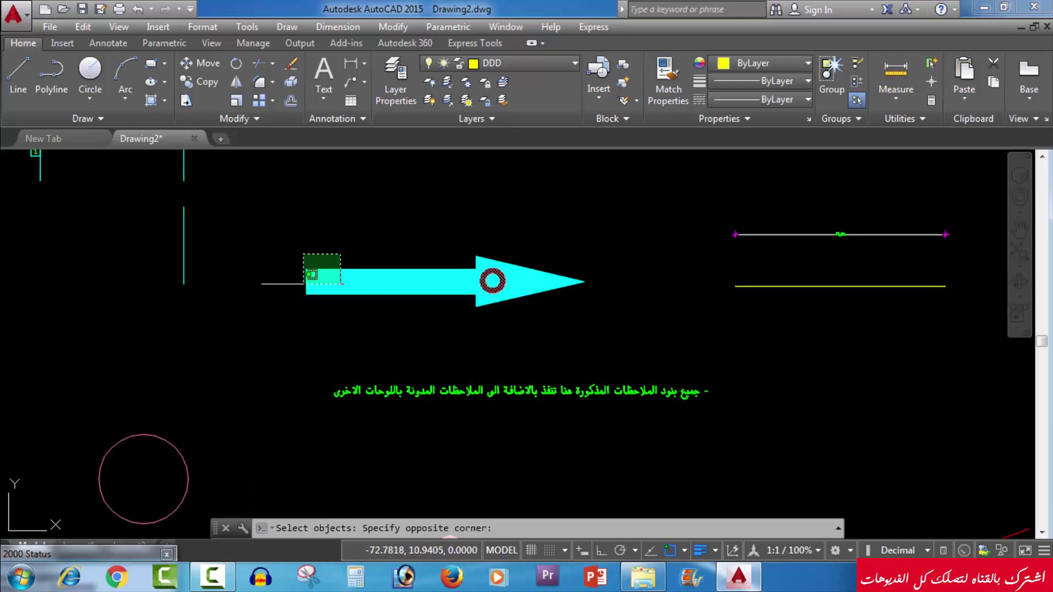
pyautogui.click(298, 294)
pyautogui.press('Return')
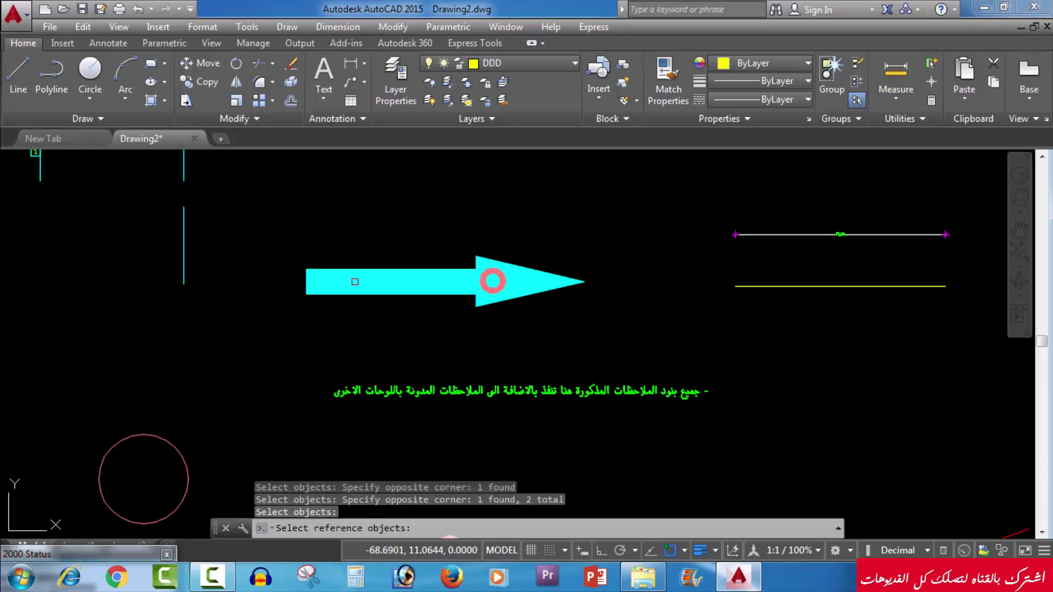
pyautogui.press('Escape')
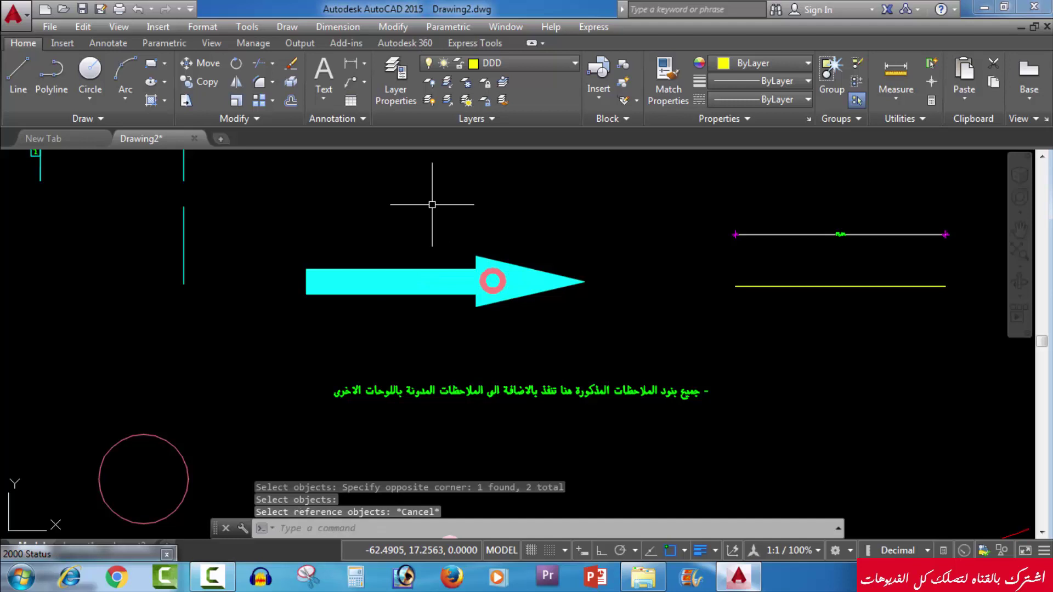
pyautogui.press('Escape')
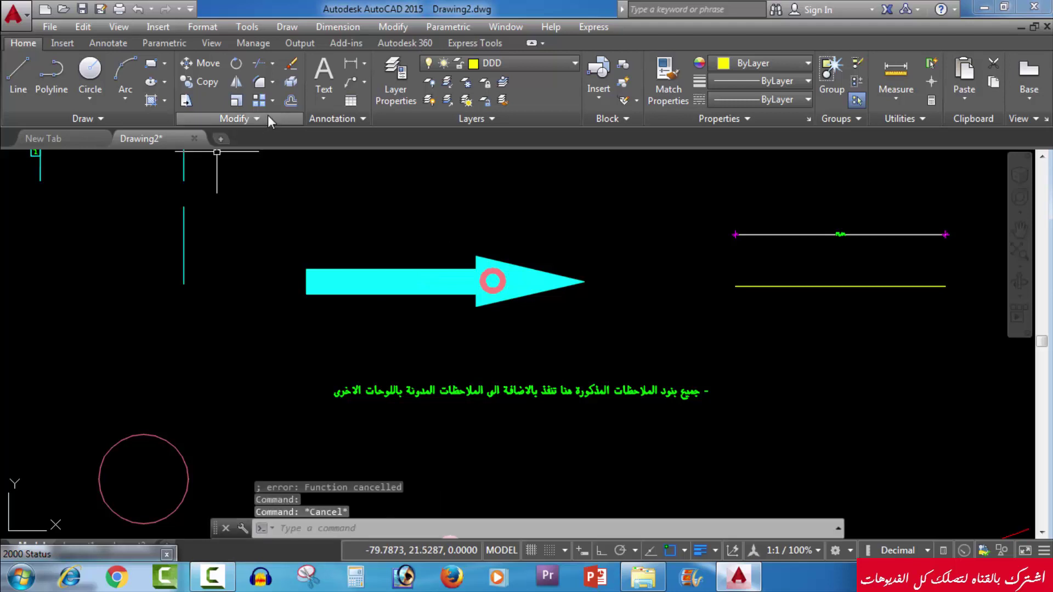
# Send the donut under the cyan arrow with Send Under Objects, then undo it.
pyautogui.click(268, 118)
pyautogui.click(344, 156)
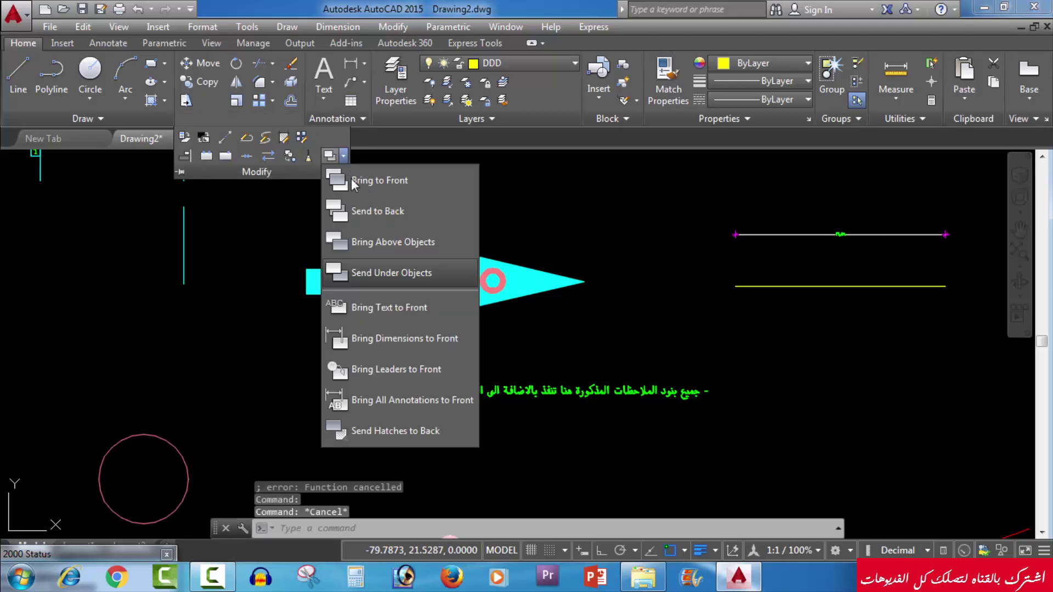
pyautogui.click(397, 277)
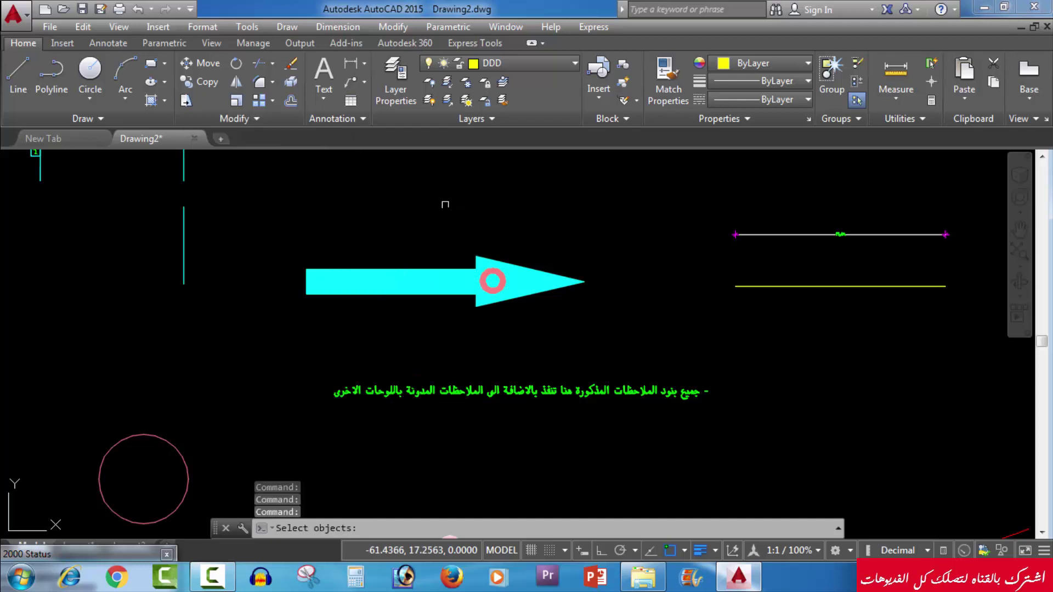
pyautogui.click(446, 204)
pyautogui.click(533, 361)
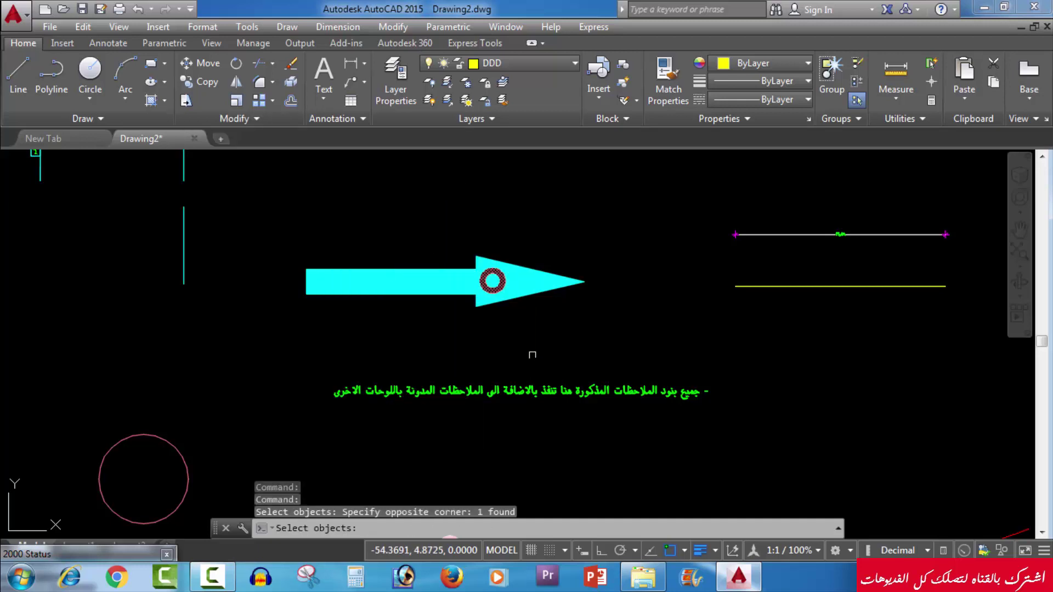
pyautogui.press('Return')
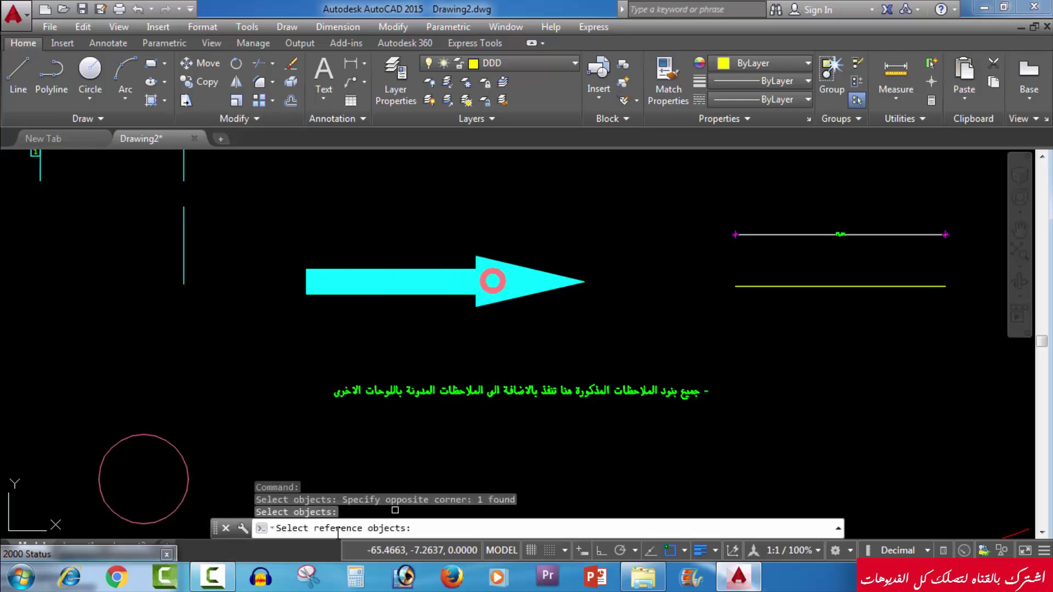
pyautogui.click(357, 239)
pyautogui.click(320, 303)
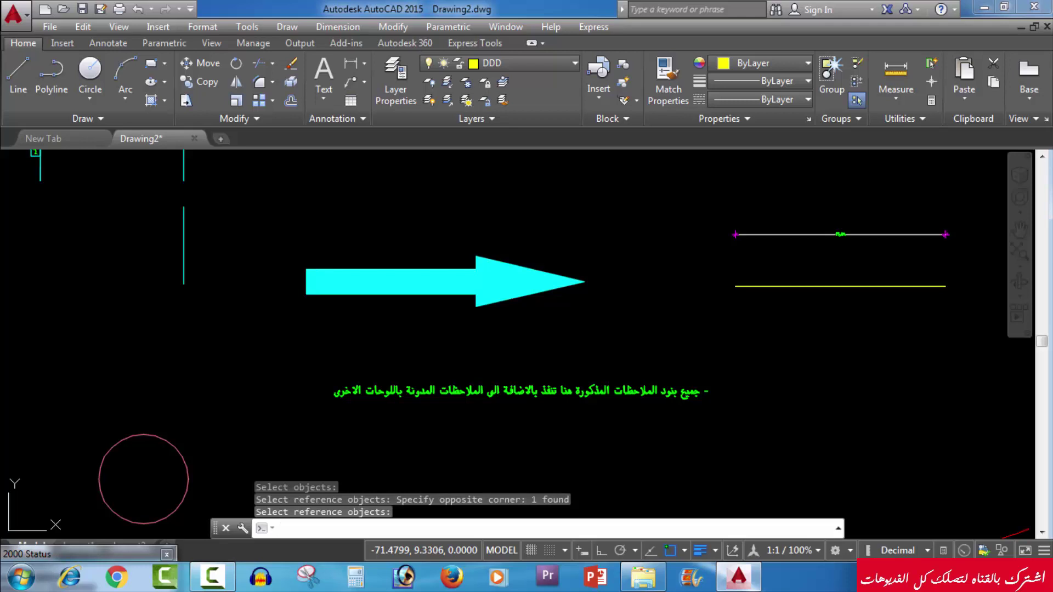
pyautogui.hotkey('ctrl', 'z')
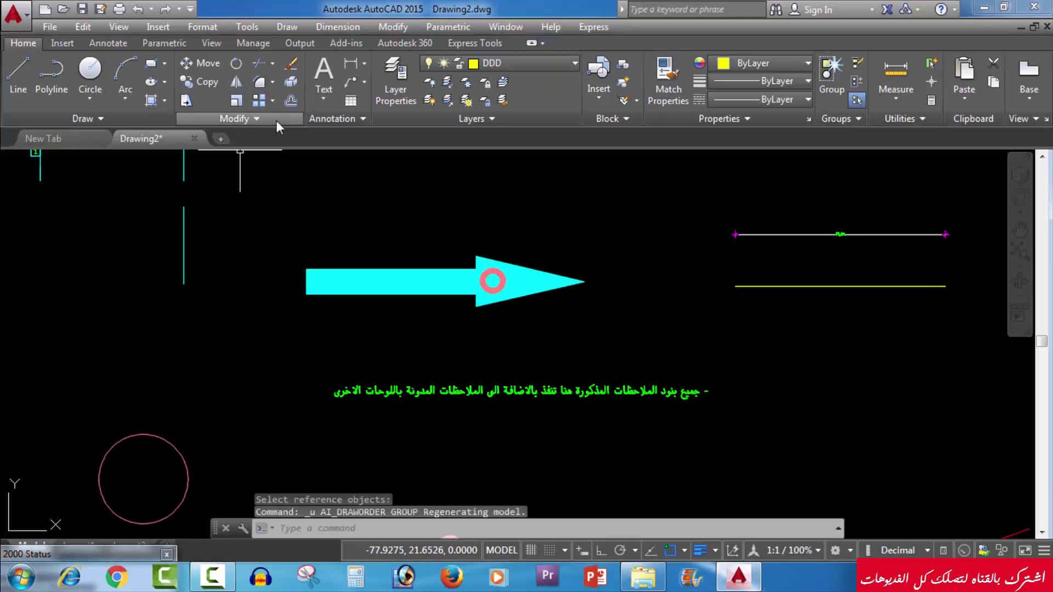
# Apply Draw Order > Bring Text to Front and select the Arabic note text.
pyautogui.click(275, 120)
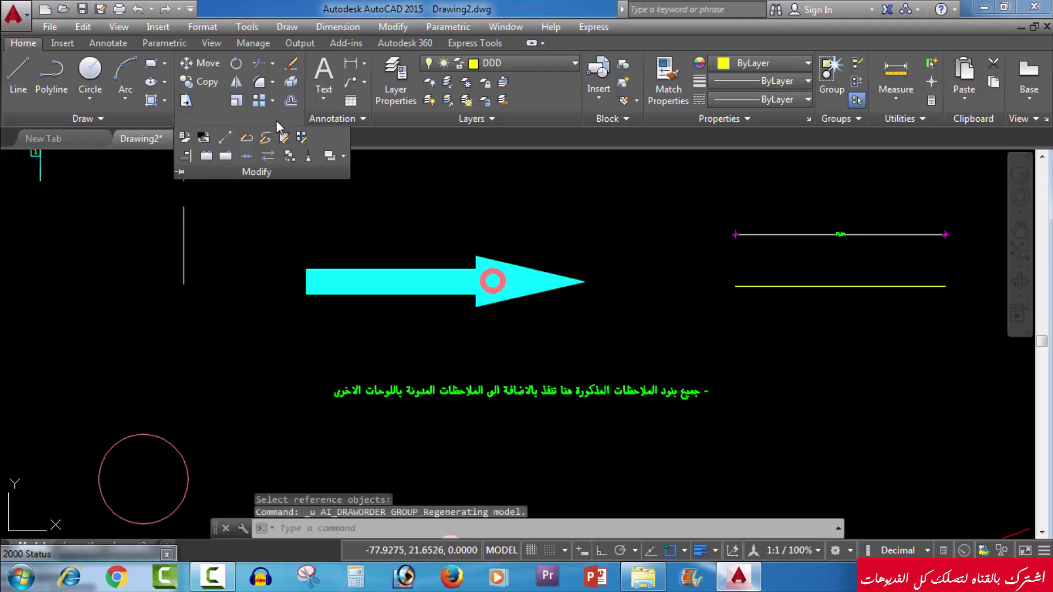
pyautogui.click(343, 156)
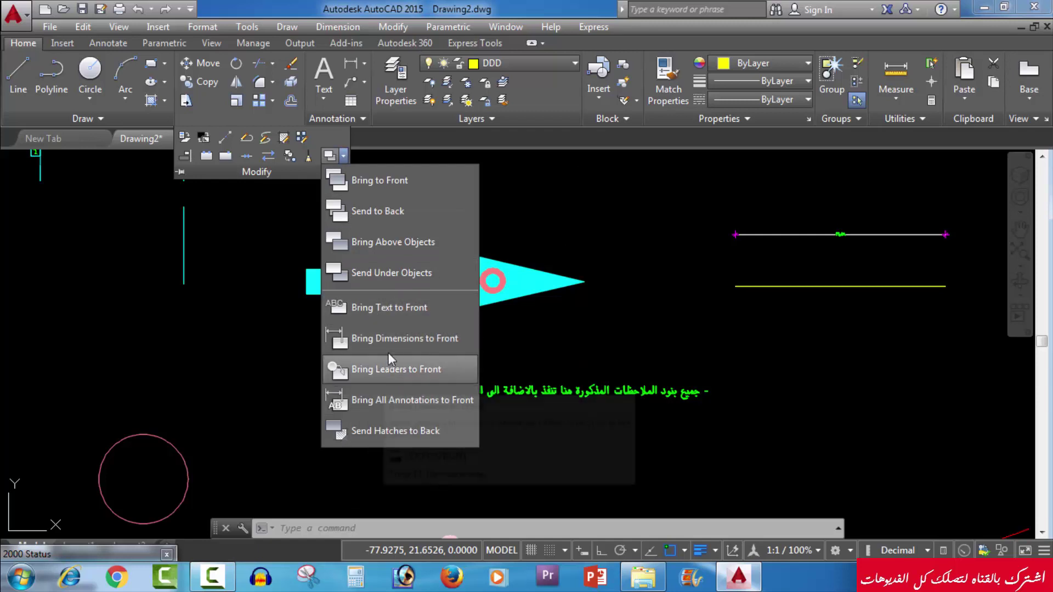
pyautogui.click(387, 311)
pyautogui.press('Escape')
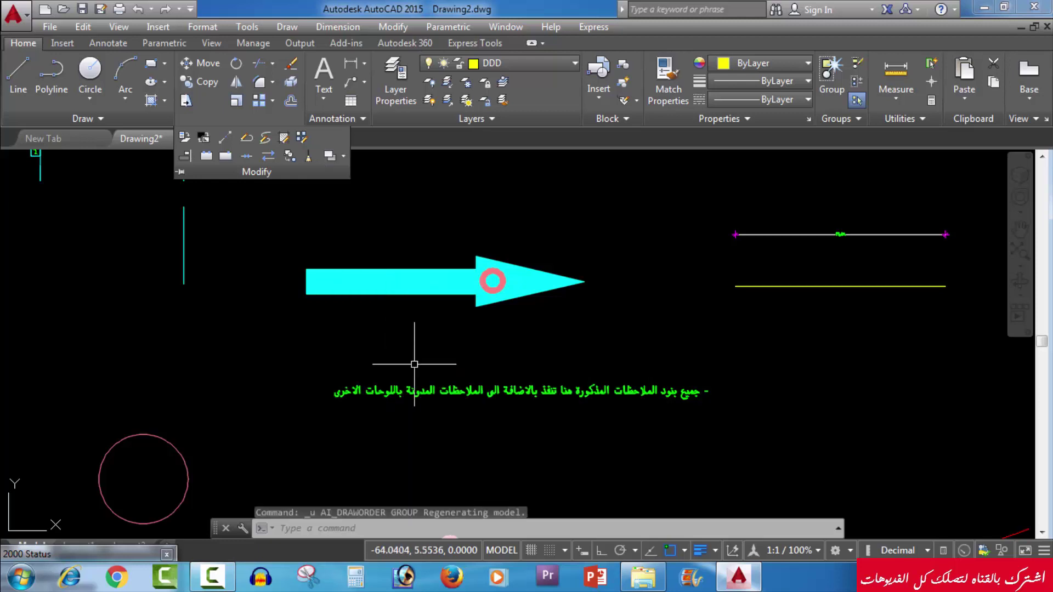
pyautogui.click(420, 356)
pyautogui.click(362, 431)
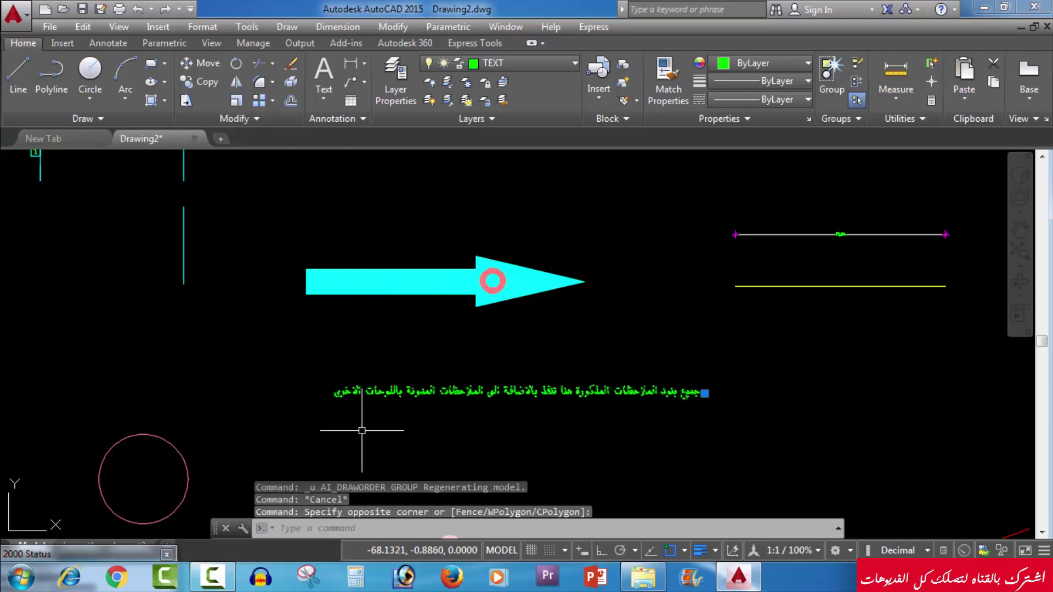
# Move the green Arabic note onto the cyan arrow with the M command.
pyautogui.write('m')
pyautogui.press('Return')
pyautogui.click(402, 381)
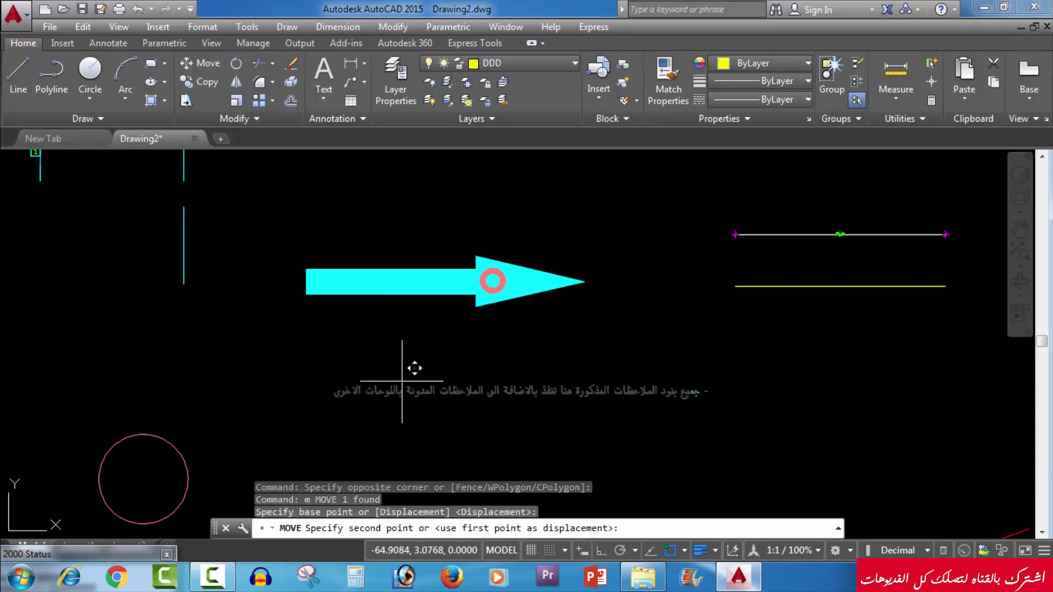
pyautogui.click(335, 281)
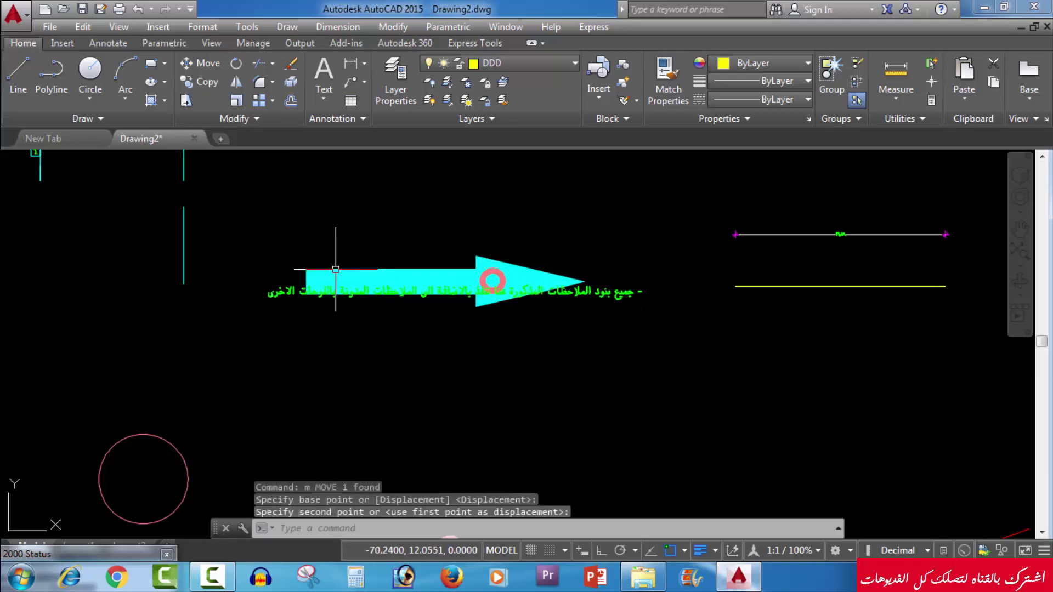
# Reselect the Arabic note and move it again to adjust its height on the arrow.
pyautogui.scroll(2, 305, 311)
pyautogui.click(274, 258)
pyautogui.click(241, 299)
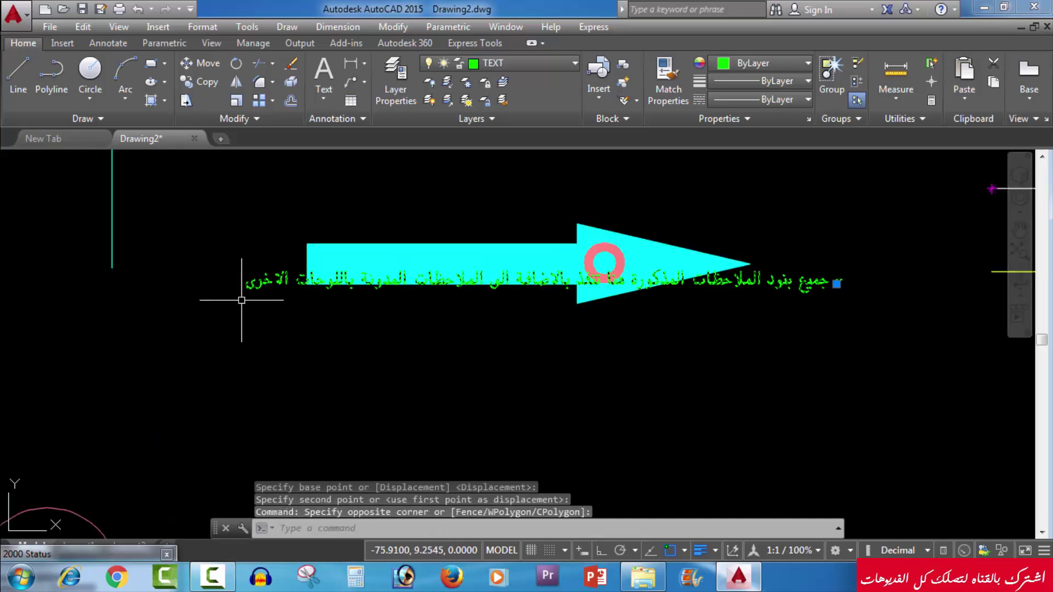
pyautogui.write('m')
pyautogui.press('Return')
pyautogui.click(253, 367)
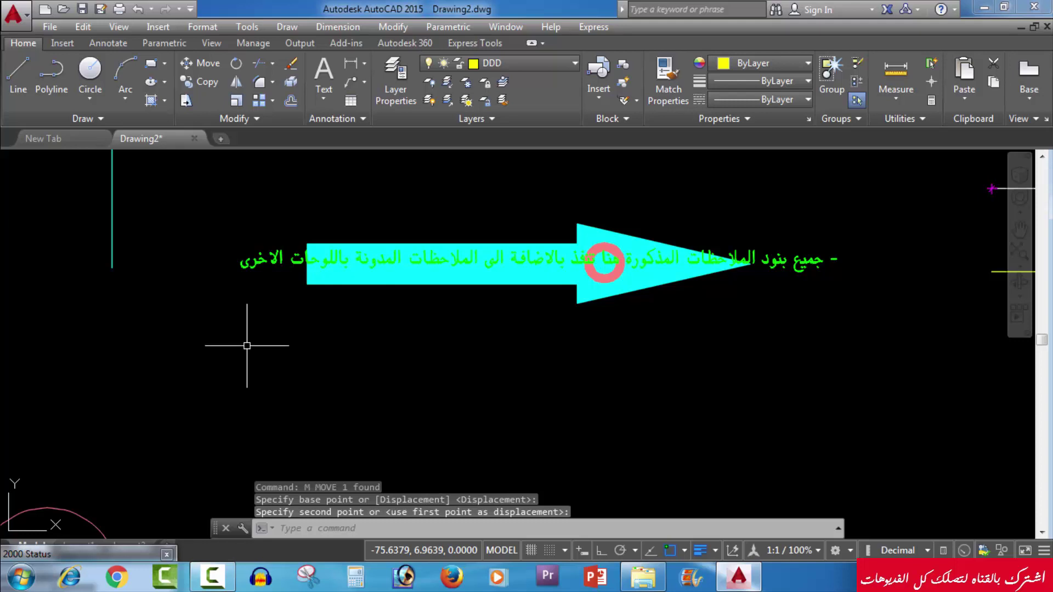
pyautogui.click(249, 219)
pyautogui.click(236, 275)
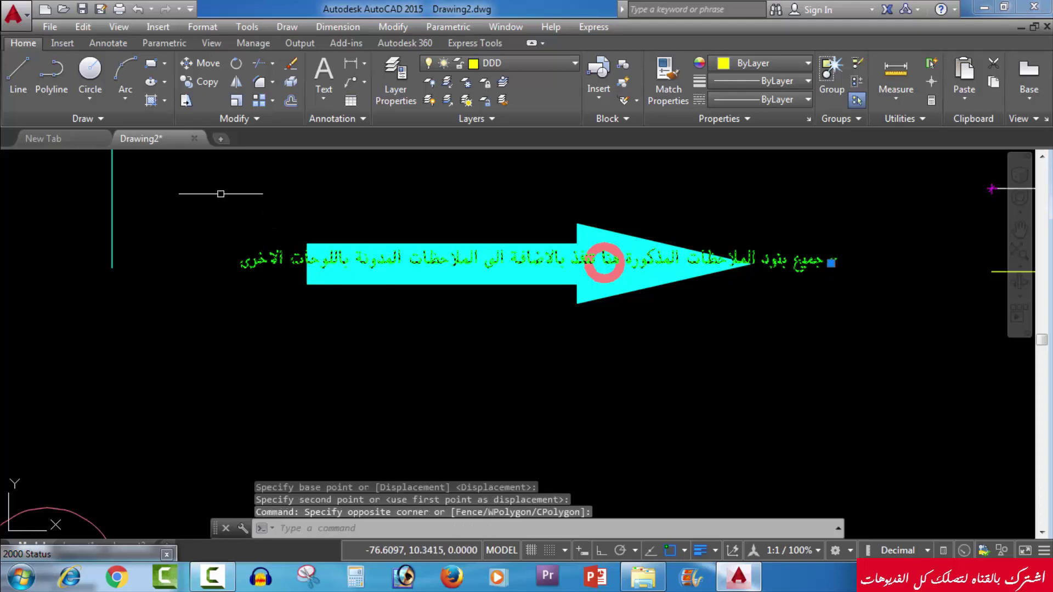
# Apply a draw-order option to put the Arabic text behind the cyan arrow, then recentre the view.
pyautogui.click(272, 115)
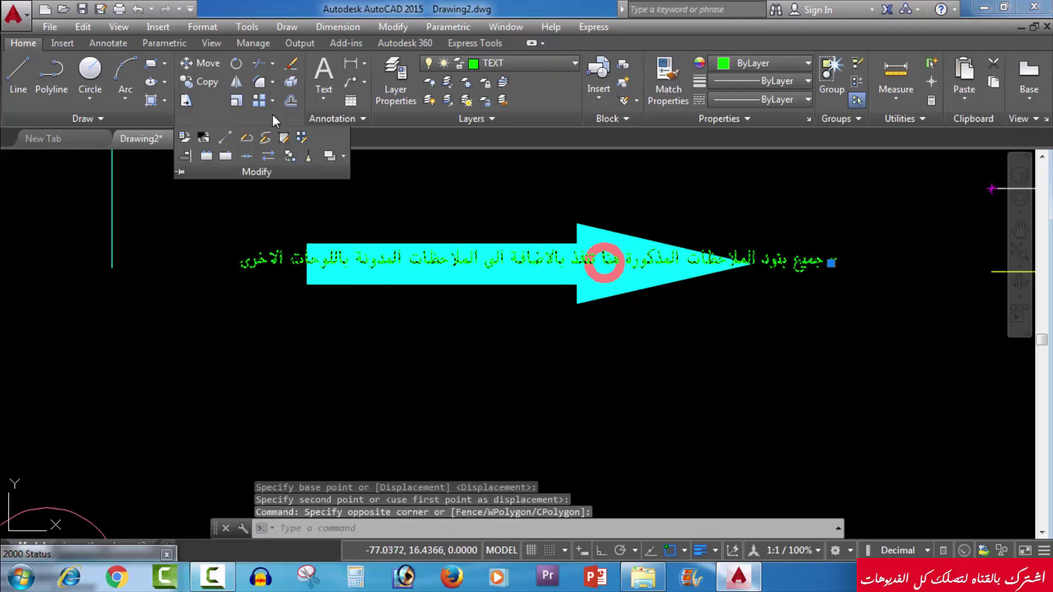
pyautogui.click(343, 156)
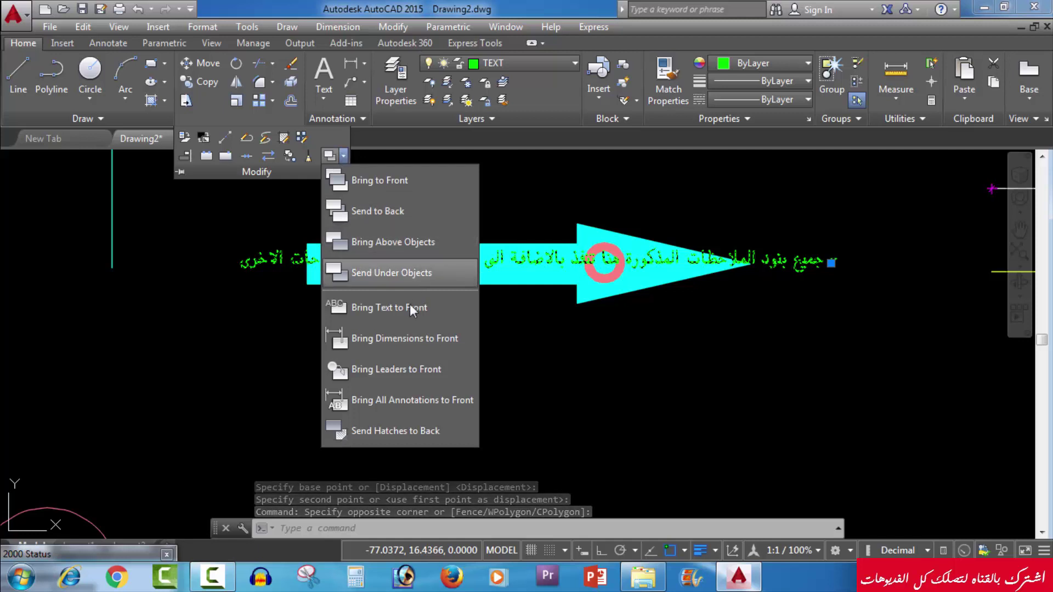
pyautogui.click(408, 211)
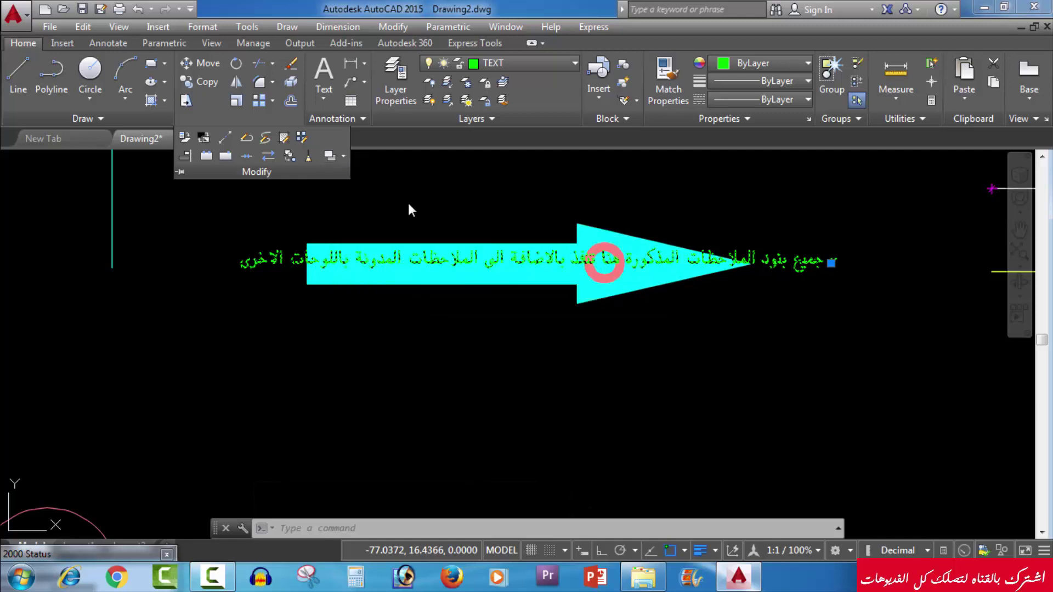
pyautogui.moveTo(462, 375); pyautogui.dragTo(421, 393, button='middle')
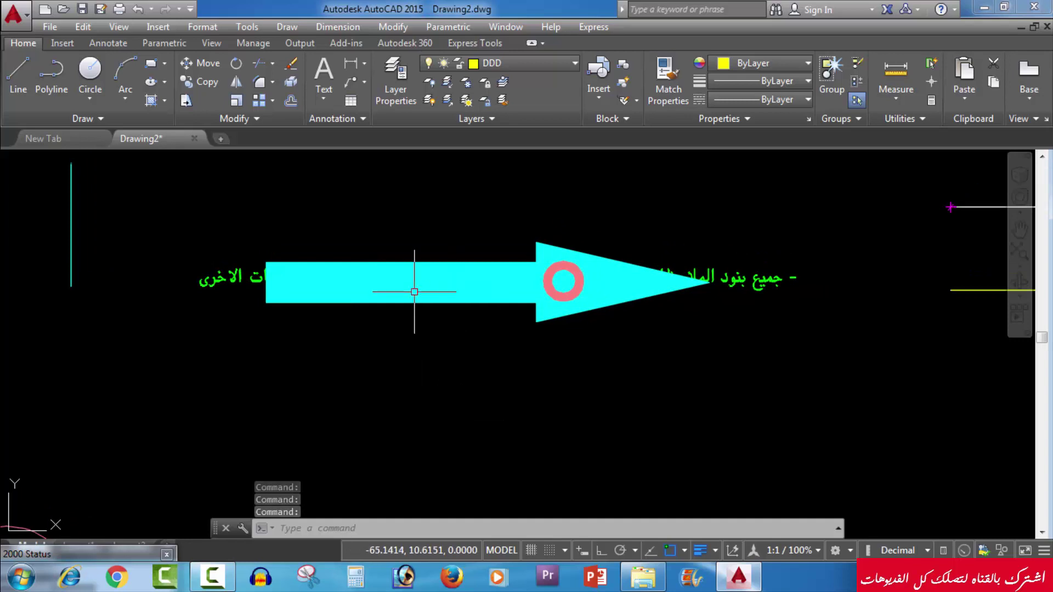
# Bring the window-selected Arabic text to front, then undo it so the arrow covers it again.
pyautogui.click(257, 119)
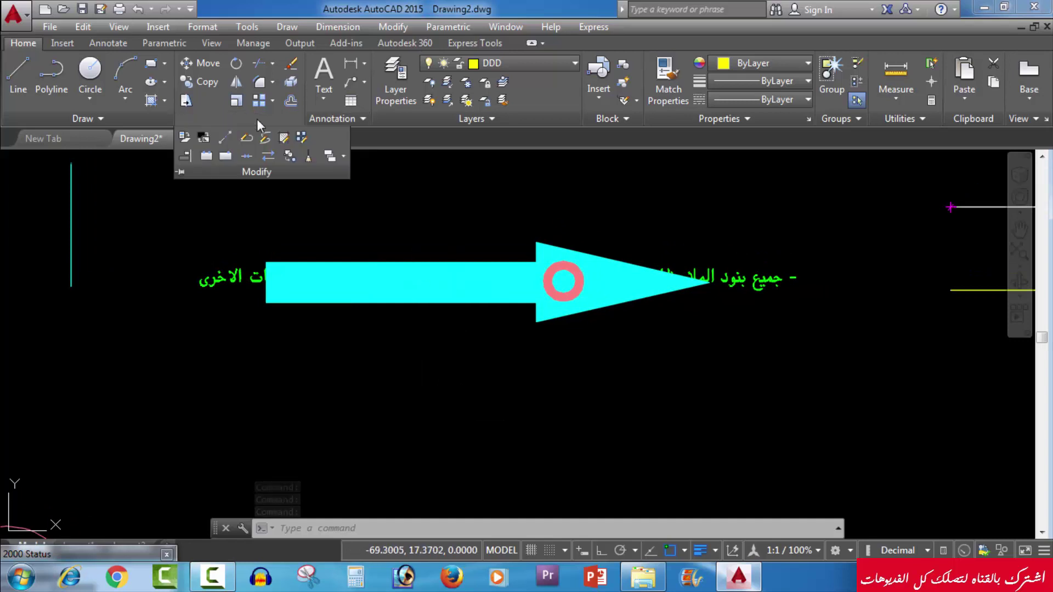
pyautogui.click(345, 157)
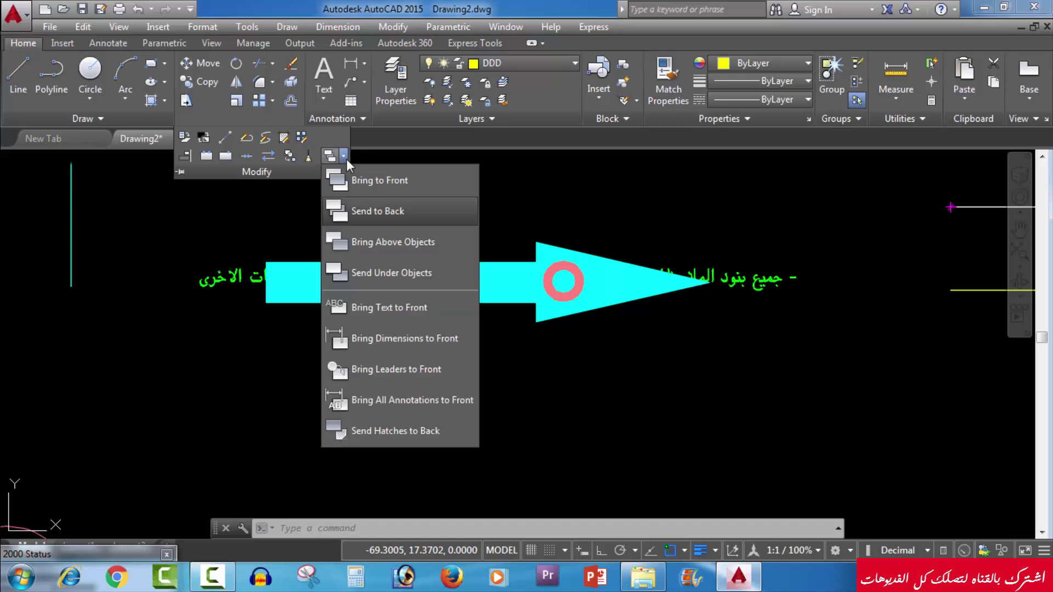
pyautogui.click(381, 178)
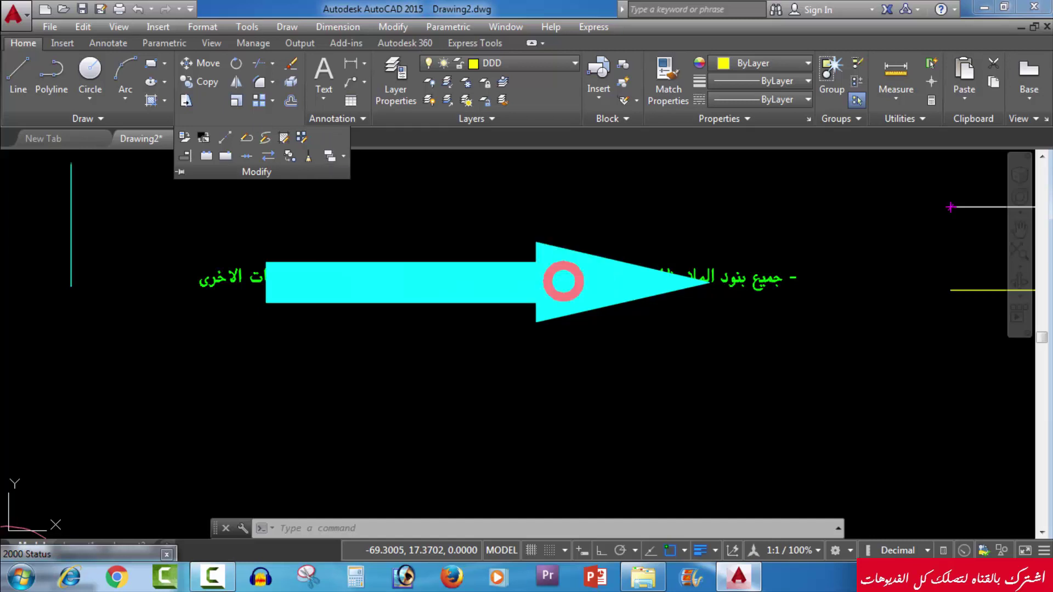
pyautogui.click(233, 262)
pyautogui.click(210, 293)
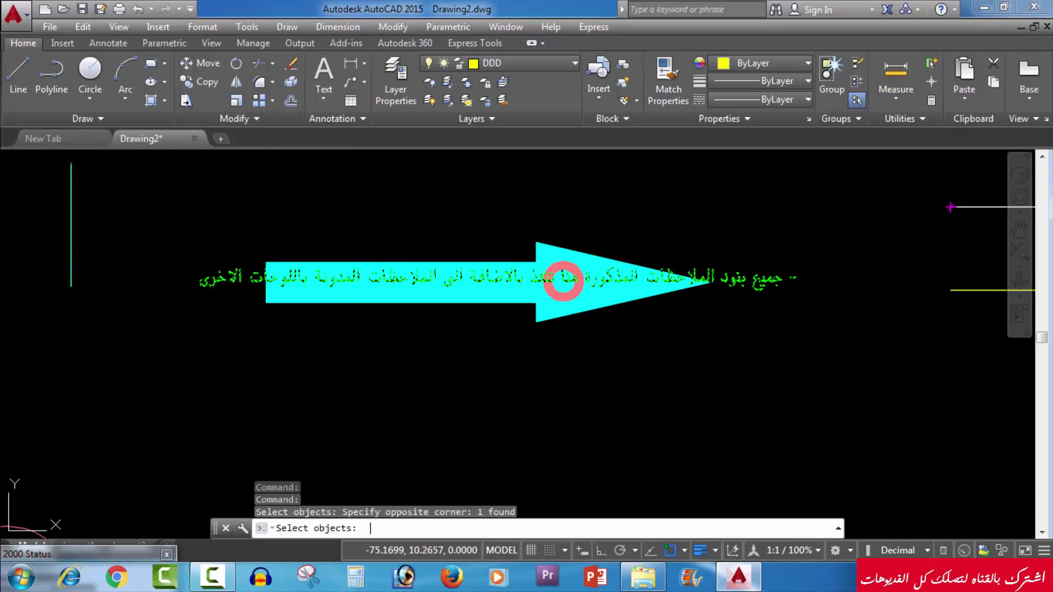
pyautogui.press('Return')
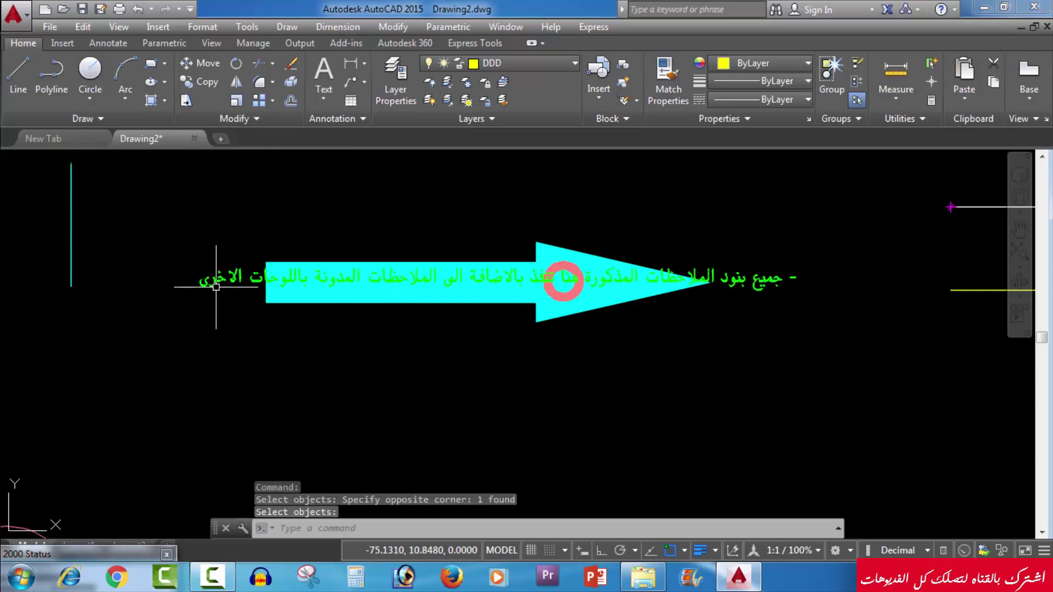
pyautogui.press('Return')
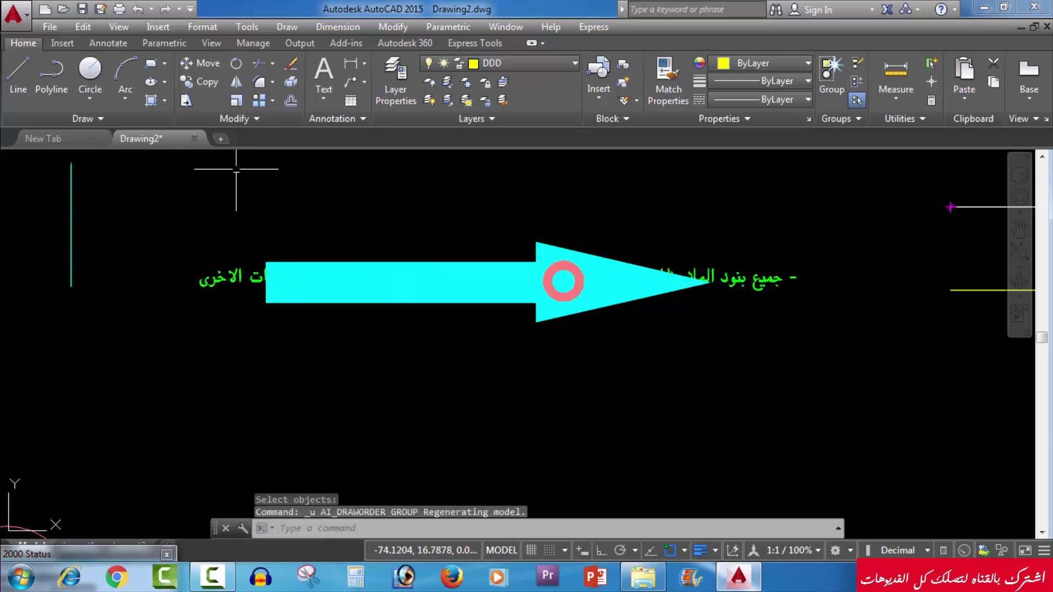
pyautogui.click(242, 118)
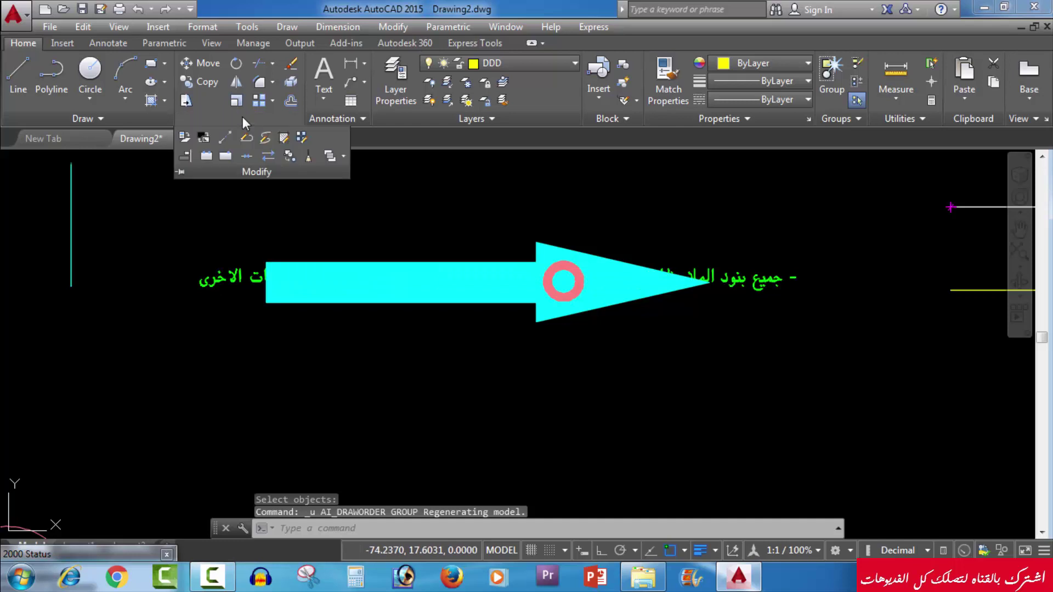
# Apply Bring Text to Front so all 96 text objects draw over the arrow and donut.
pyautogui.click(342, 156)
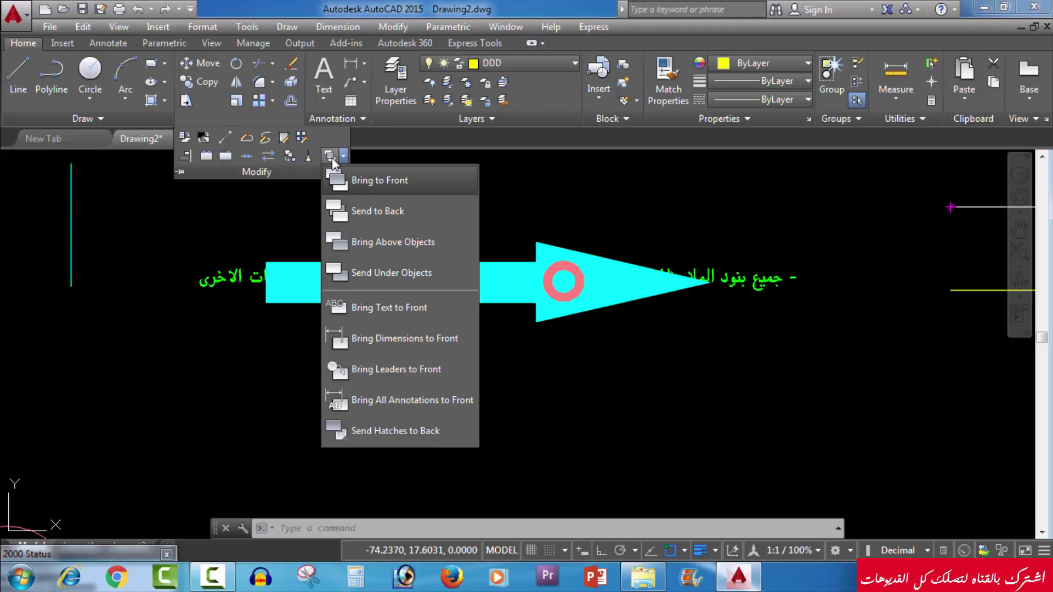
pyautogui.click(397, 306)
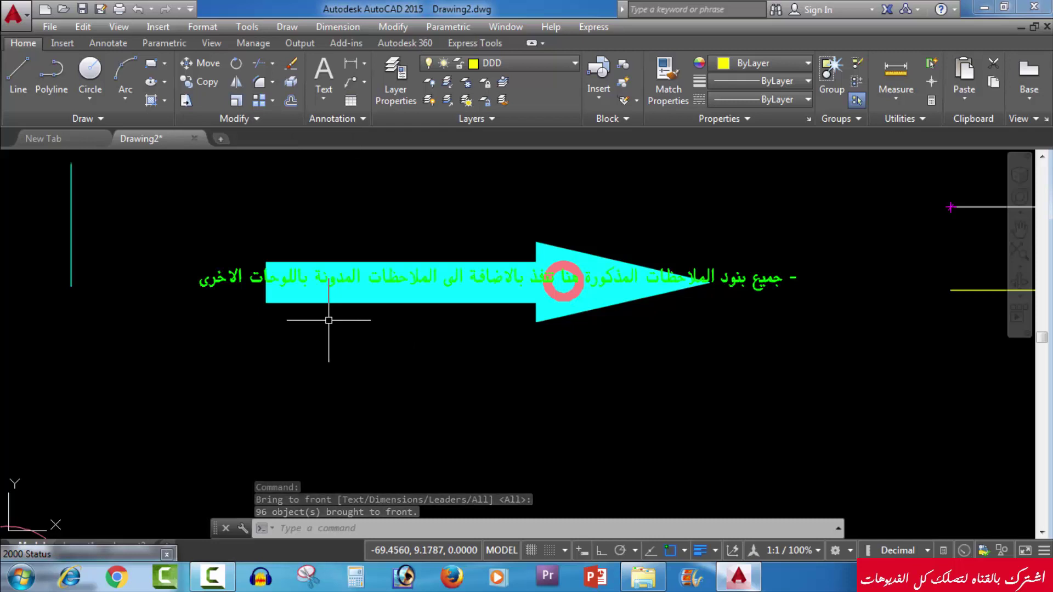
pyautogui.scroll(-3, 329, 318)
pyautogui.scroll(-2, 332, 312)
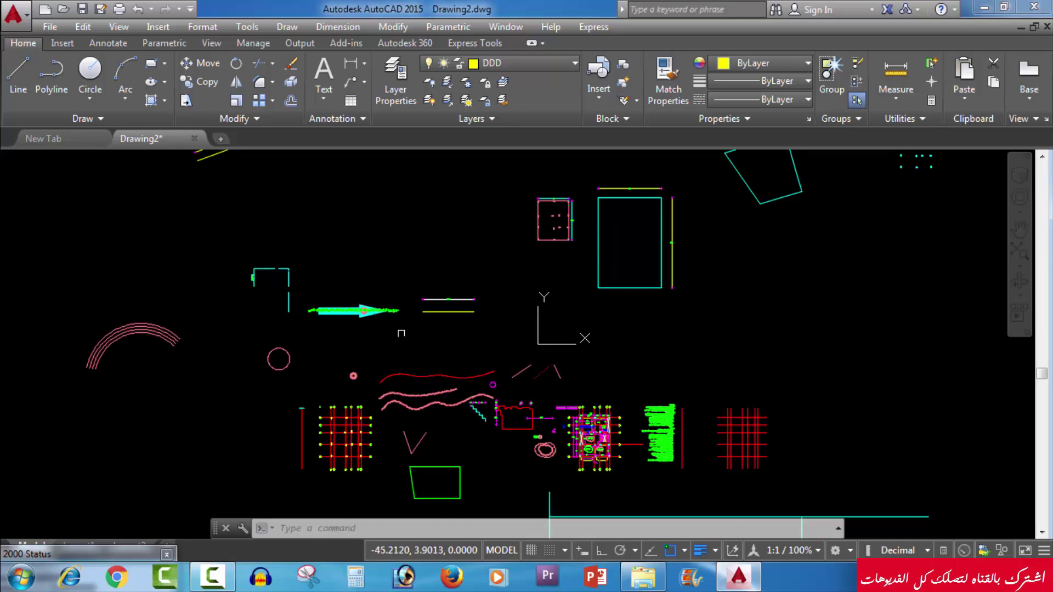
# Zoom in to confirm the green Arabic note reads over the cyan arrow and pink donut, then zoom out.
pyautogui.scroll(3, 373, 318)
pyautogui.scroll(4, 362, 312)
pyautogui.moveTo(360, 285)
pyautogui.mouseDown(button='middle')
pyautogui.moveTo(363, 317)
pyautogui.moveTo(414, 345)
pyautogui.mouseUp(button='middle')
pyautogui.scroll(2, 417, 288)
pyautogui.scroll(2, 434, 271)
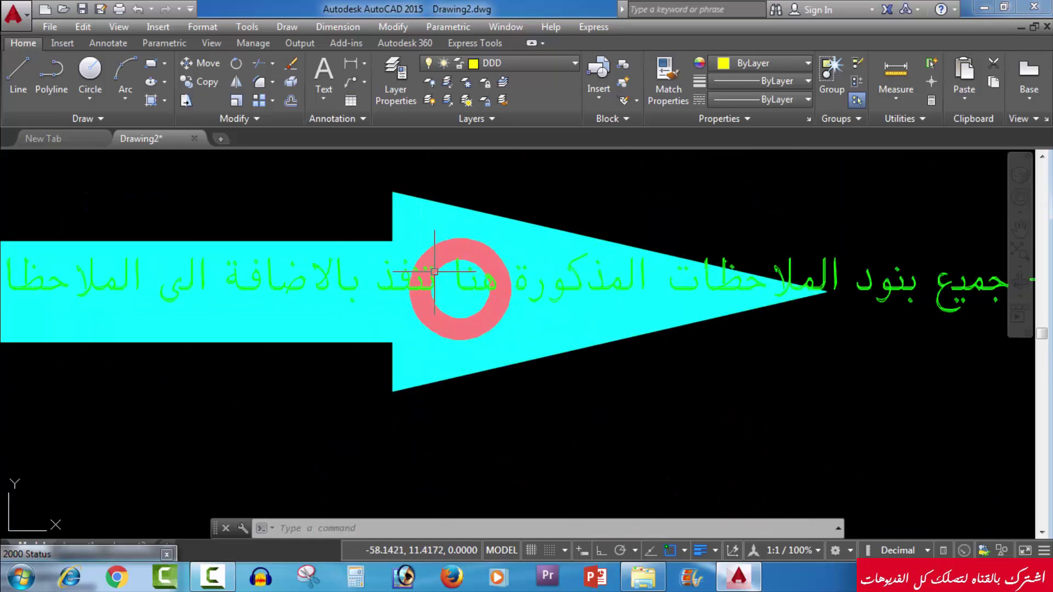
pyautogui.scroll(2, 434, 271)
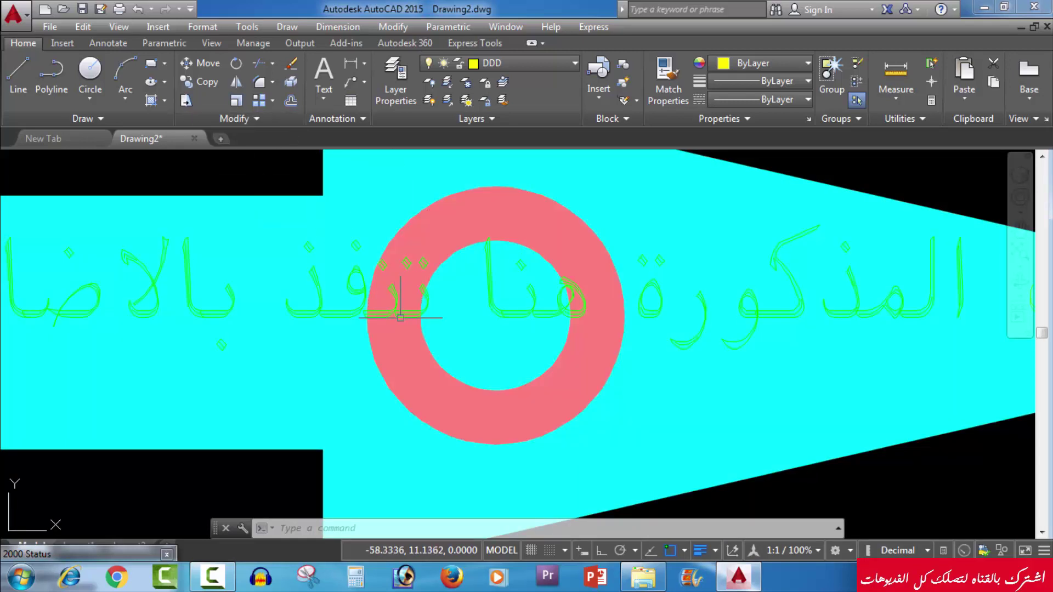
pyautogui.scroll(-2, 395, 304)
pyautogui.scroll(-3, 373, 263)
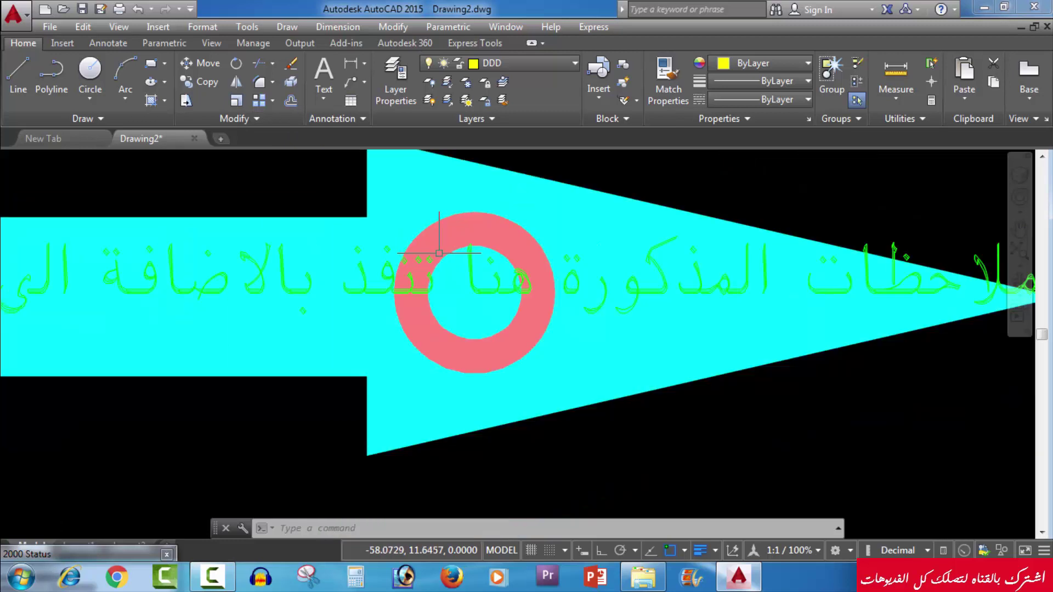
pyautogui.scroll(-3, 329, 209)
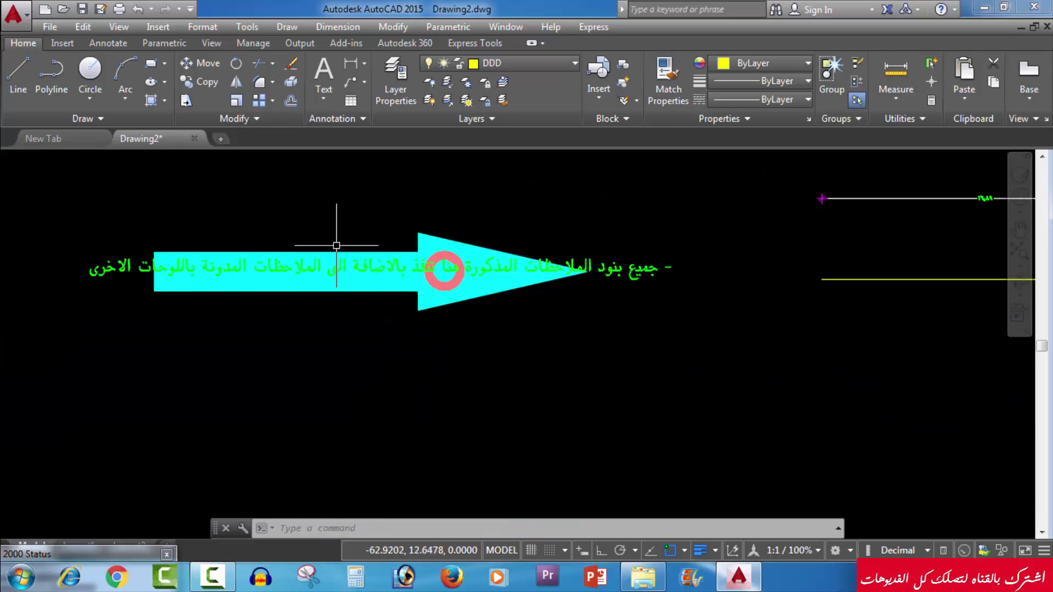
pyautogui.scroll(-2, 341, 236)
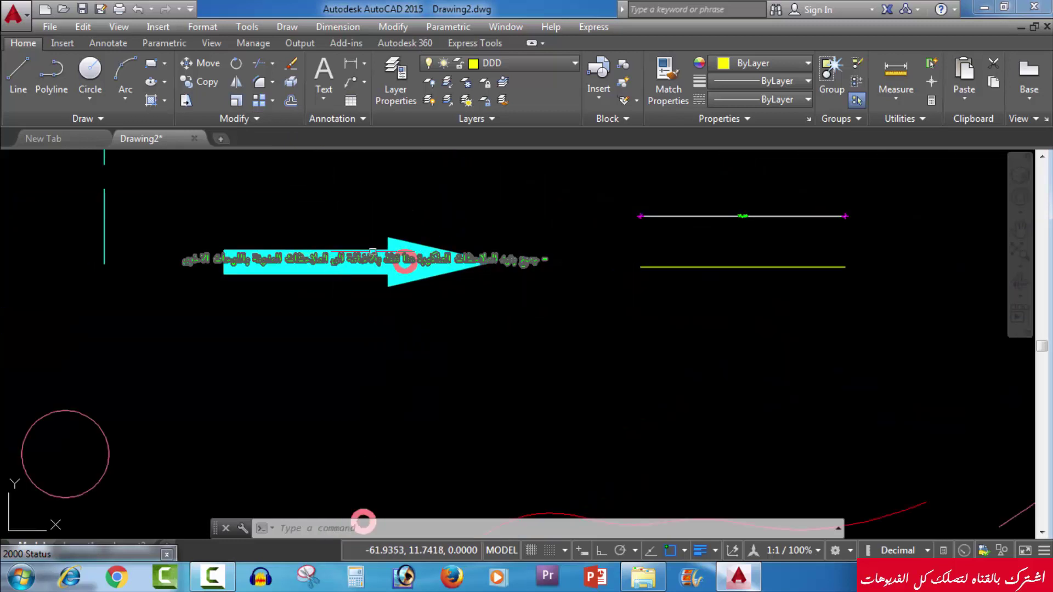
pyautogui.click(255, 119)
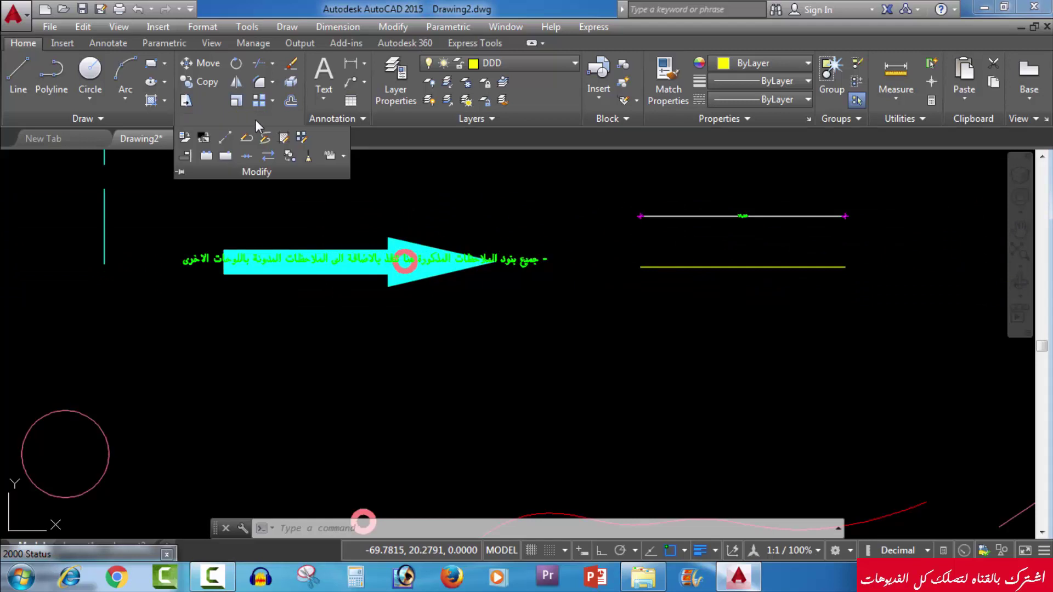
pyautogui.click(344, 156)
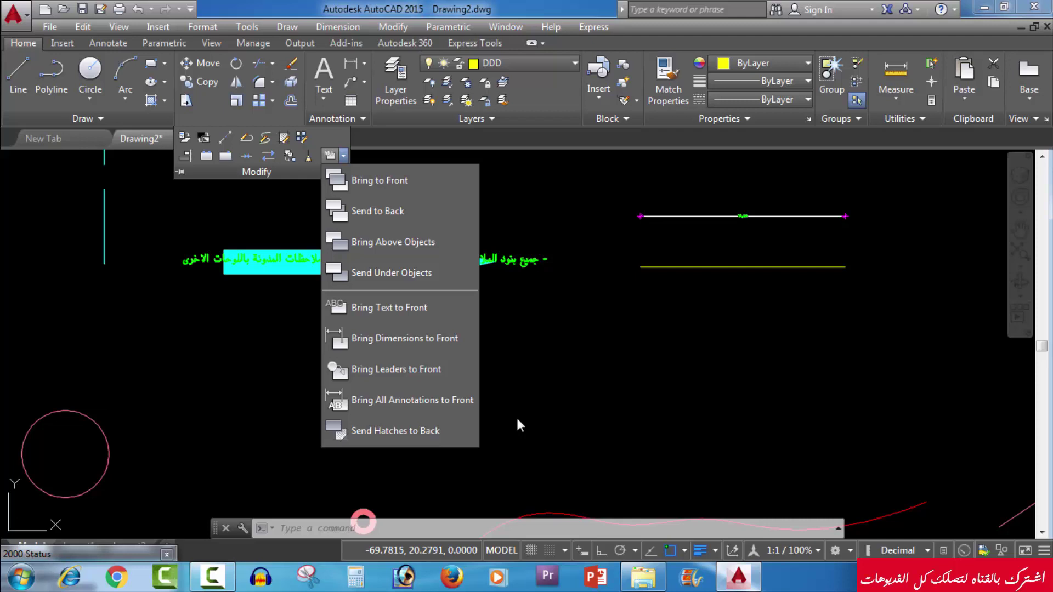
# Zoom into the floor plan's hatched column, window-select its hatch, then cancel the selection.
pyautogui.scroll(-10, 521, 333)
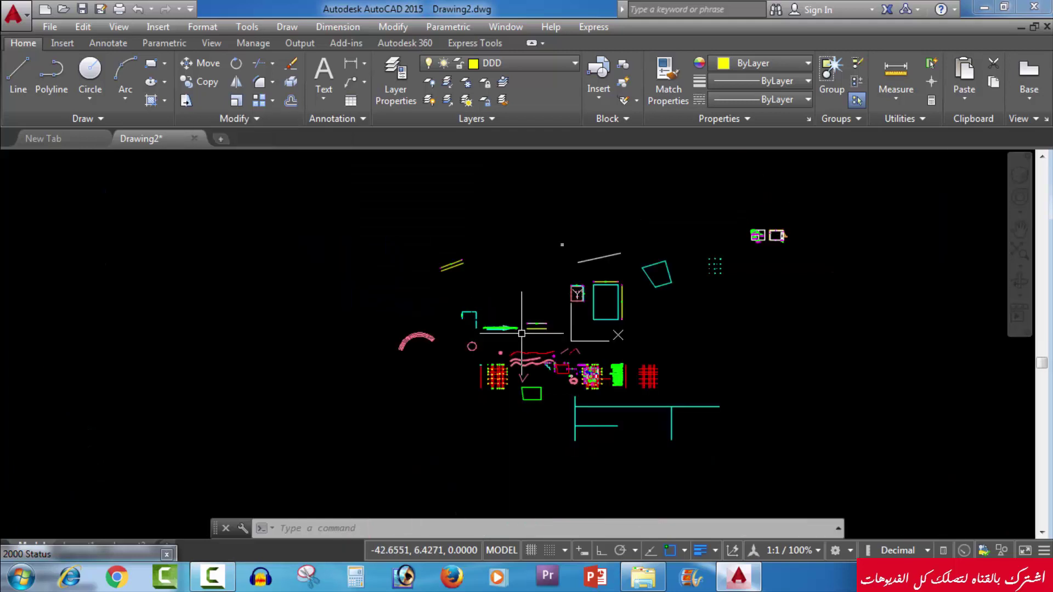
pyautogui.scroll(6, 547, 350)
pyautogui.scroll(2, 547, 350)
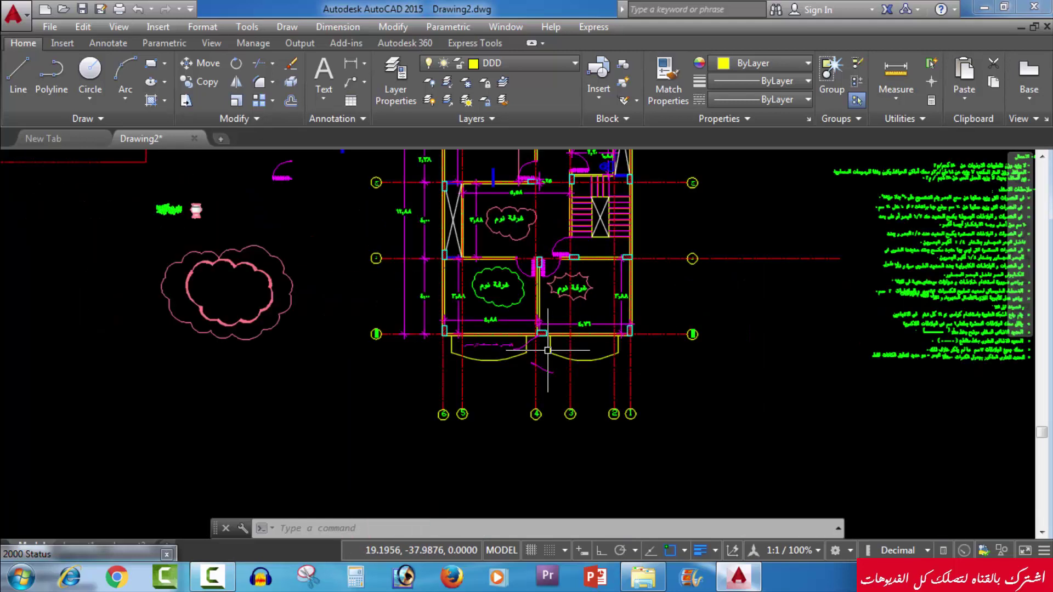
pyautogui.scroll(3, 548, 350)
pyautogui.scroll(4, 541, 324)
pyautogui.scroll(2, 541, 309)
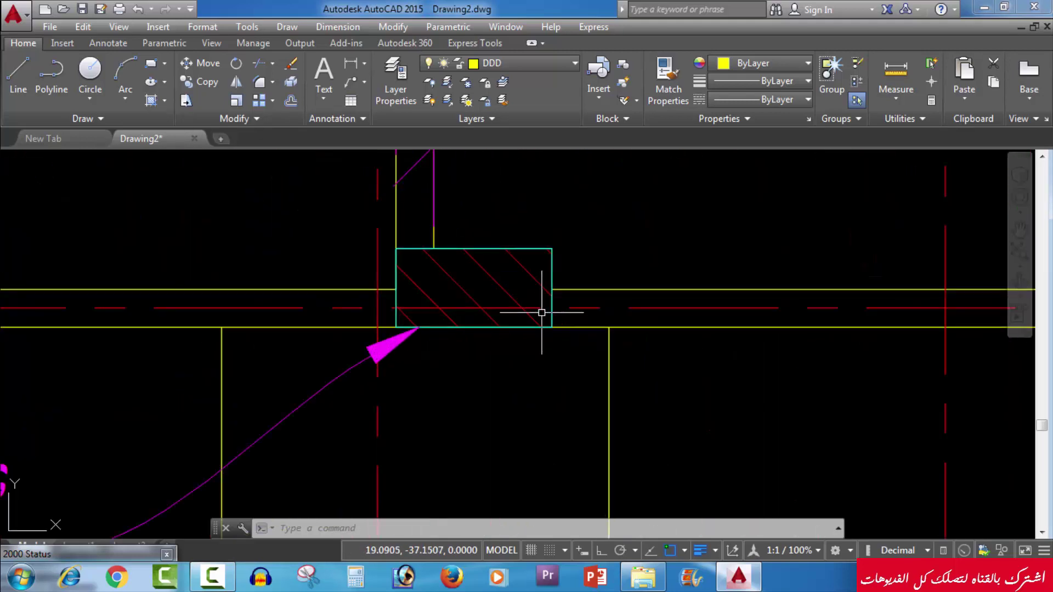
pyautogui.scroll(6, 541, 307)
pyautogui.click(543, 260)
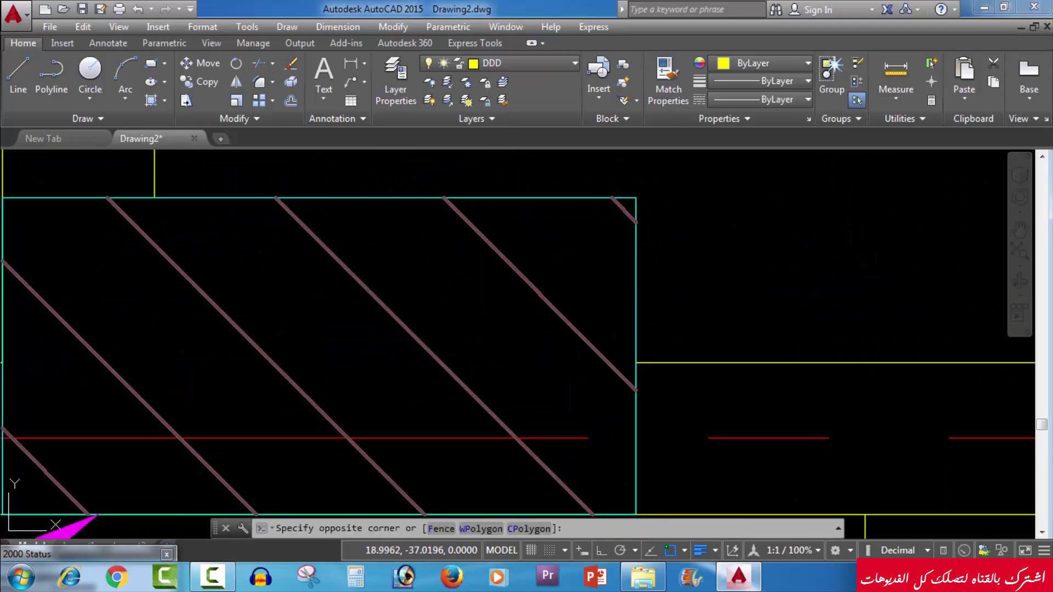
pyautogui.click(475, 290)
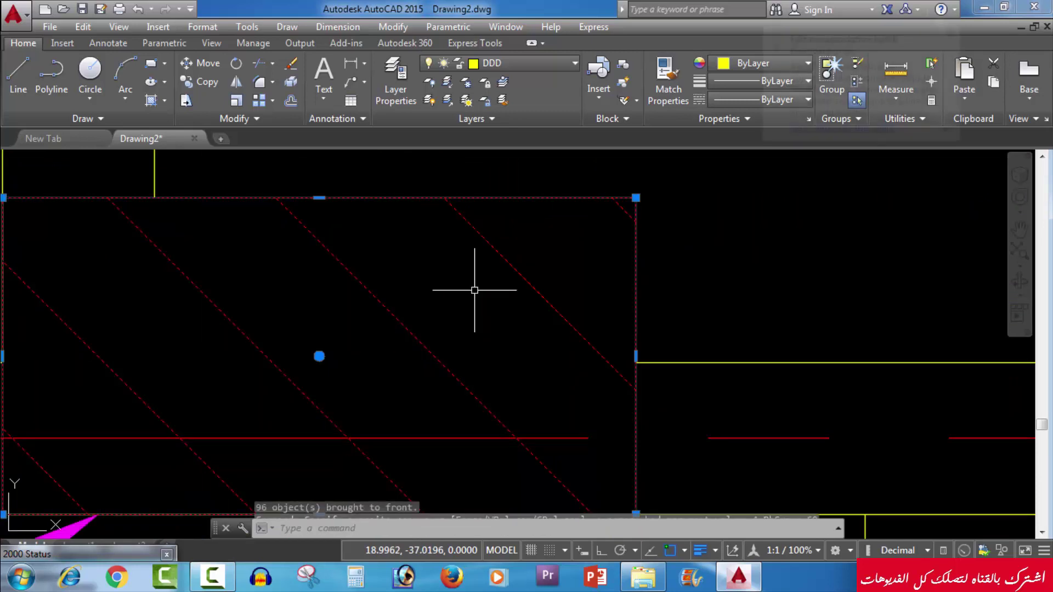
pyautogui.press('Escape')
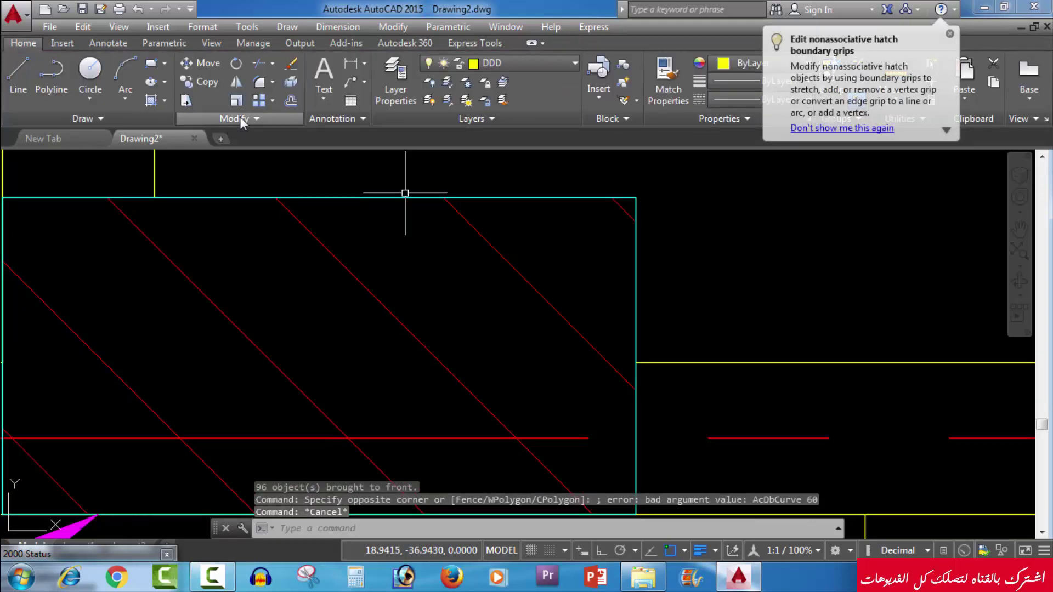
# Send every hatch in the drawing behind other objects using Send Hatches to Back.
pyautogui.click(239, 118)
pyautogui.click(344, 155)
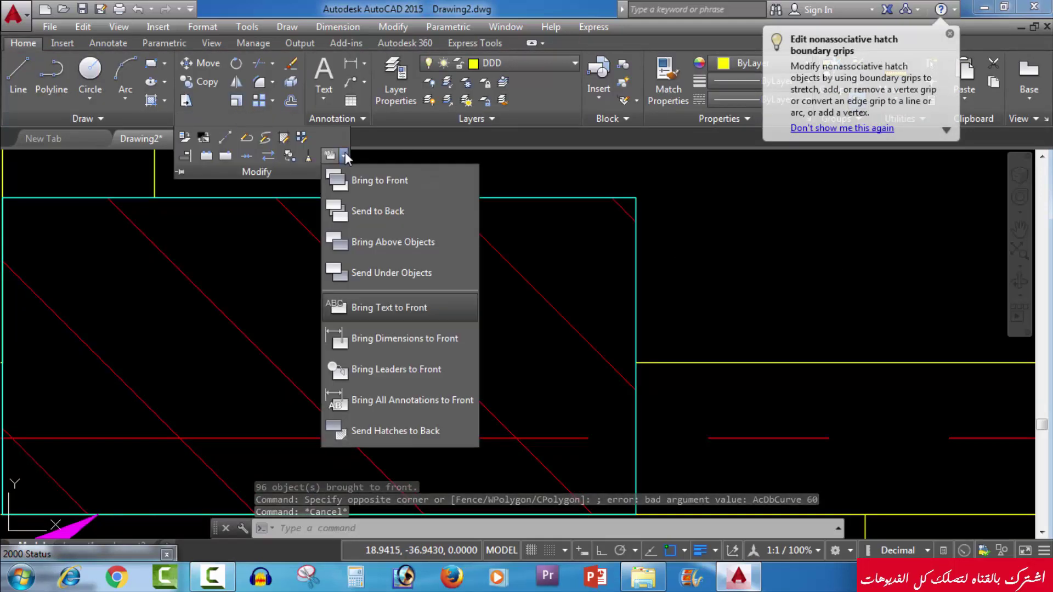
pyautogui.click(394, 433)
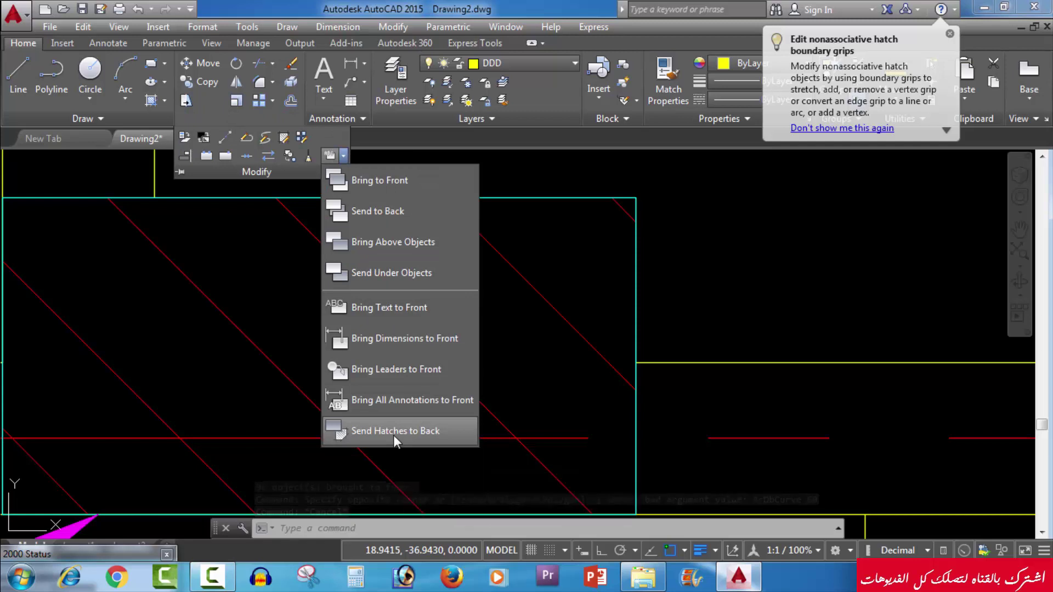